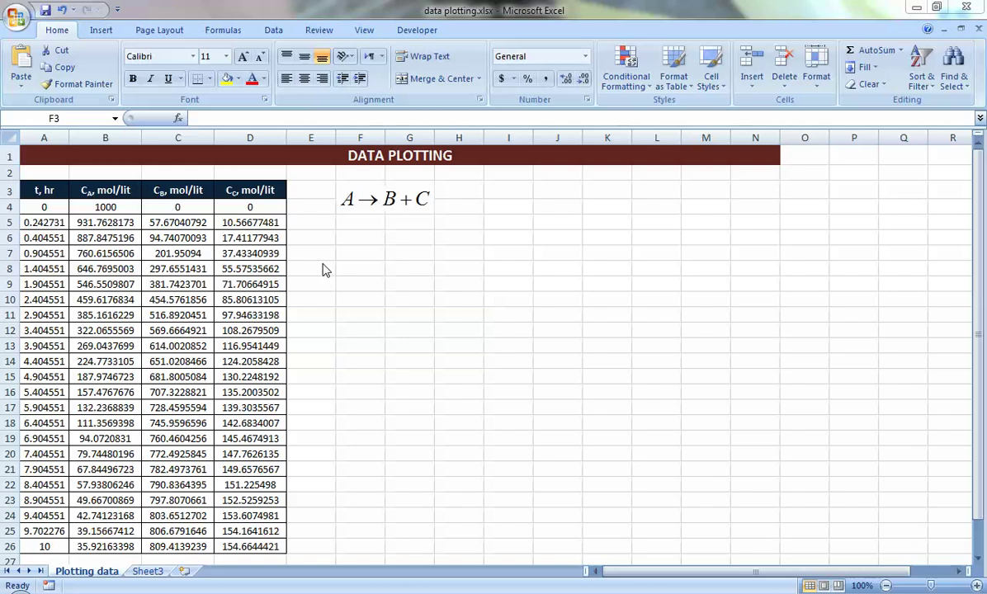
click(99, 30)
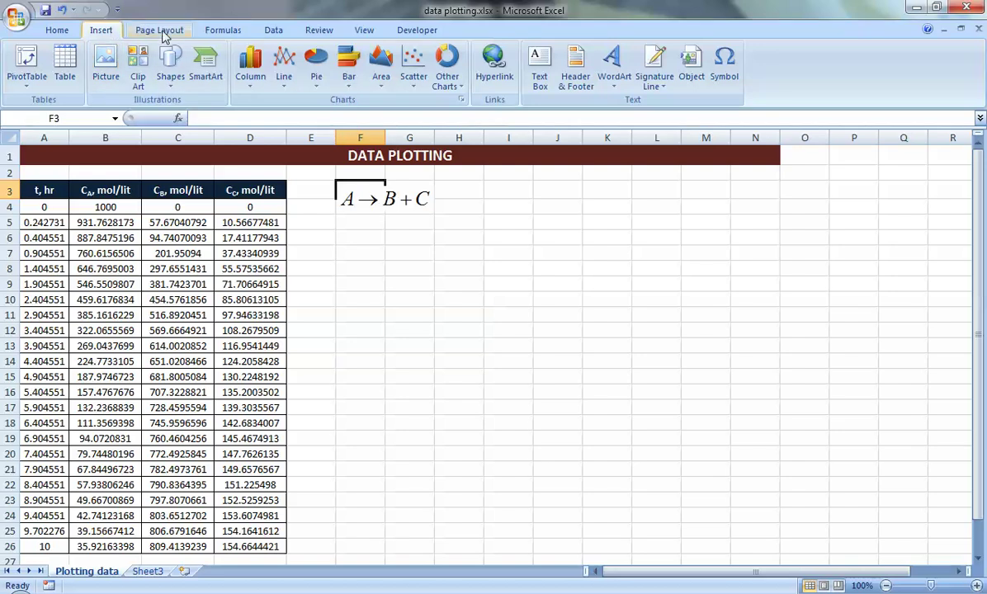
click(461, 100)
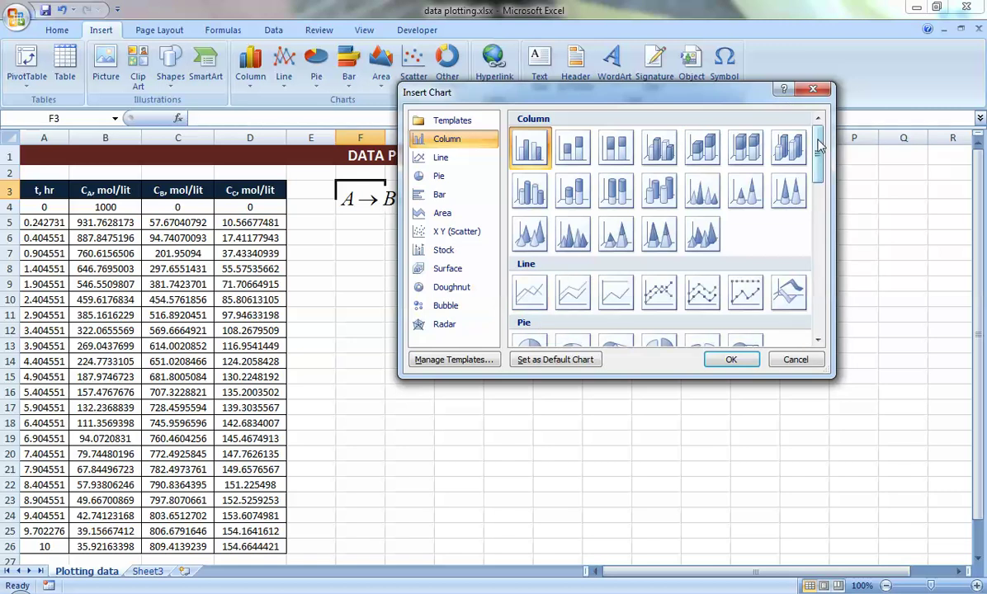
click(458, 232)
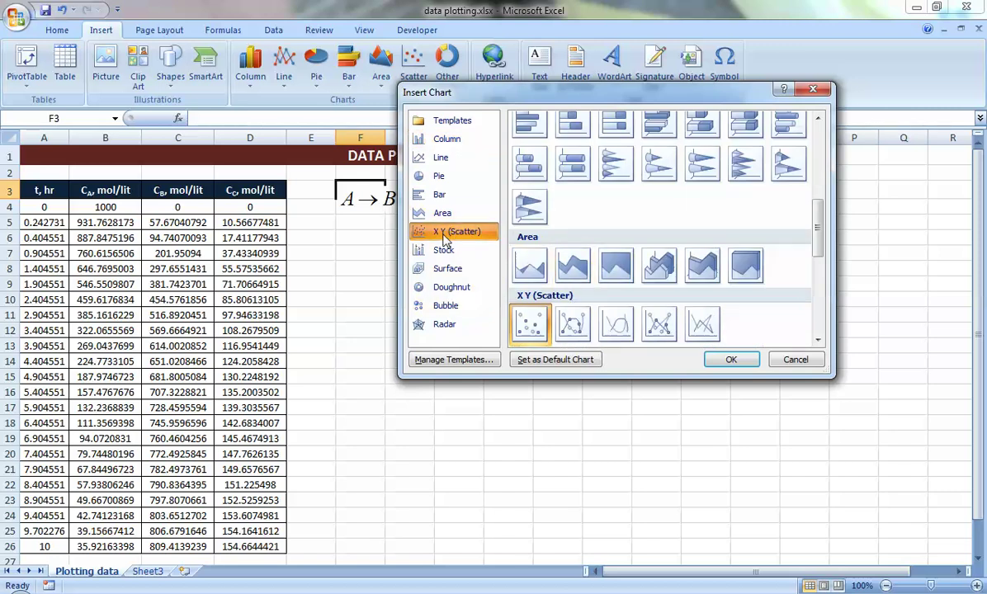
click(797, 361)
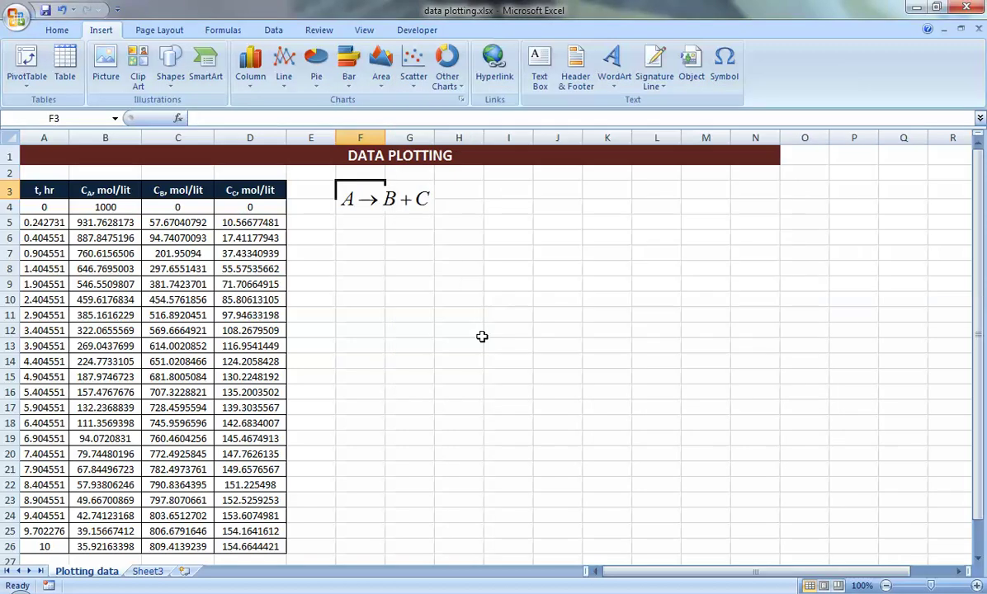
Insert a blank Scatter with Smooth Lines and Markers chart, starting from empty cell F6.
click(366, 234)
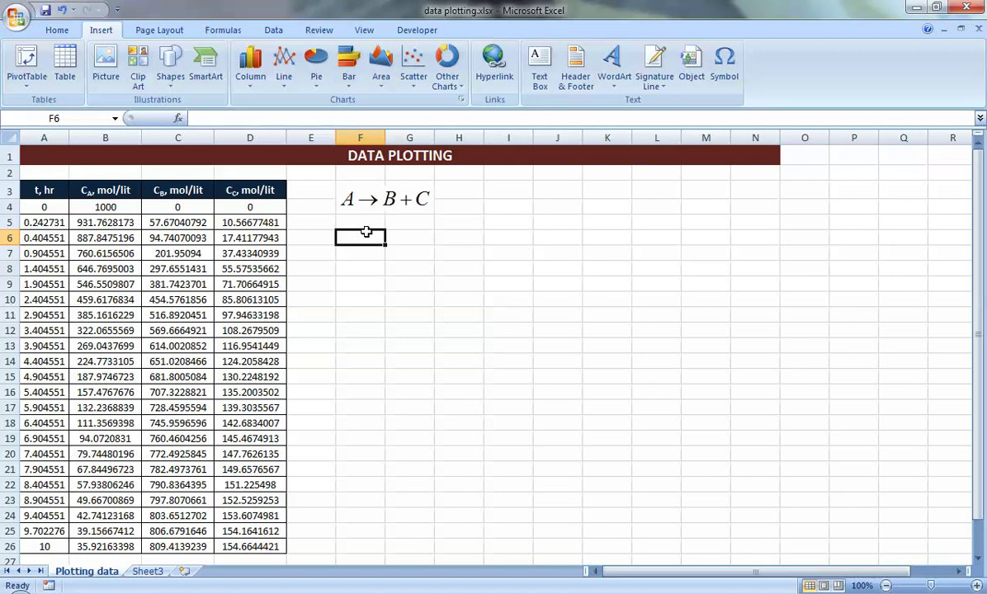
click(413, 66)
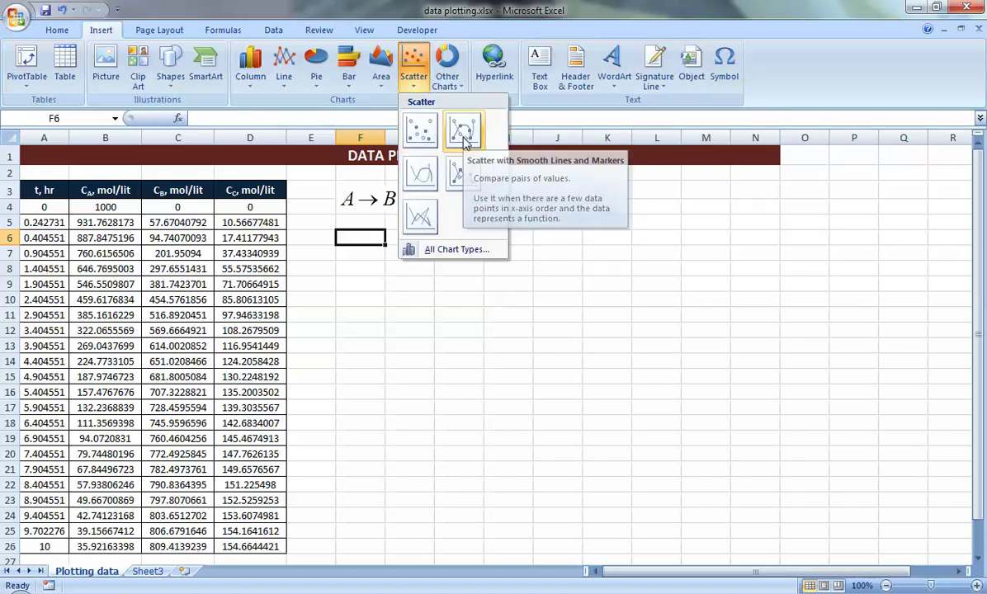
click(462, 132)
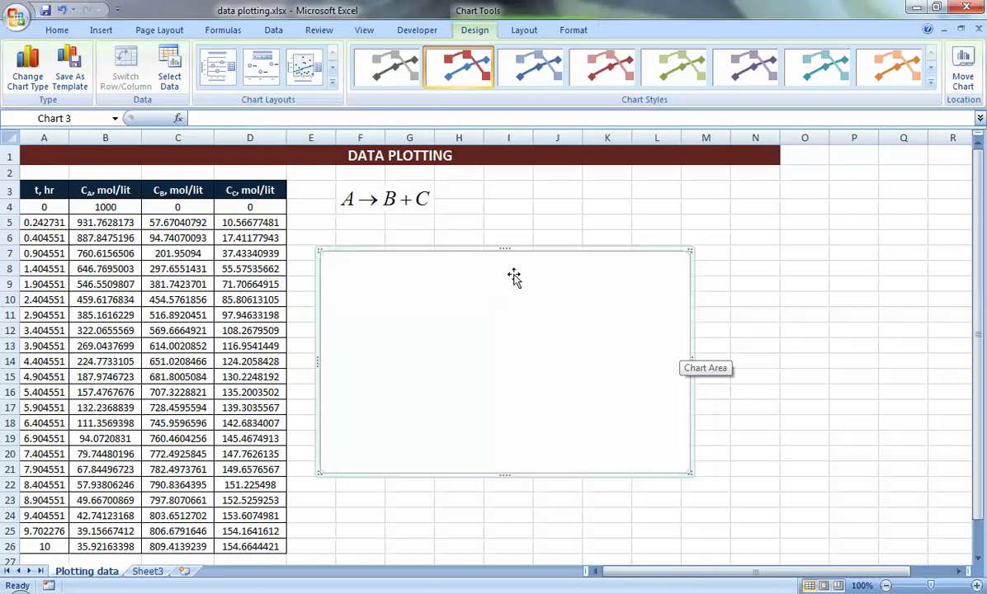
Add a data series named CA to the blank chart, with X values A4:A26 and Y values B4:B26.
right_click(510, 335)
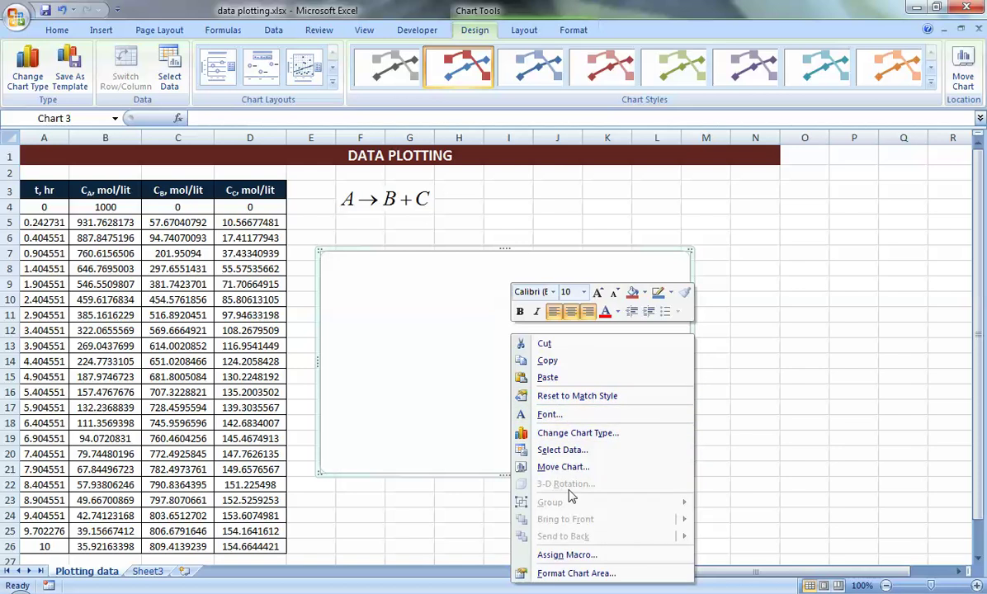
click(565, 450)
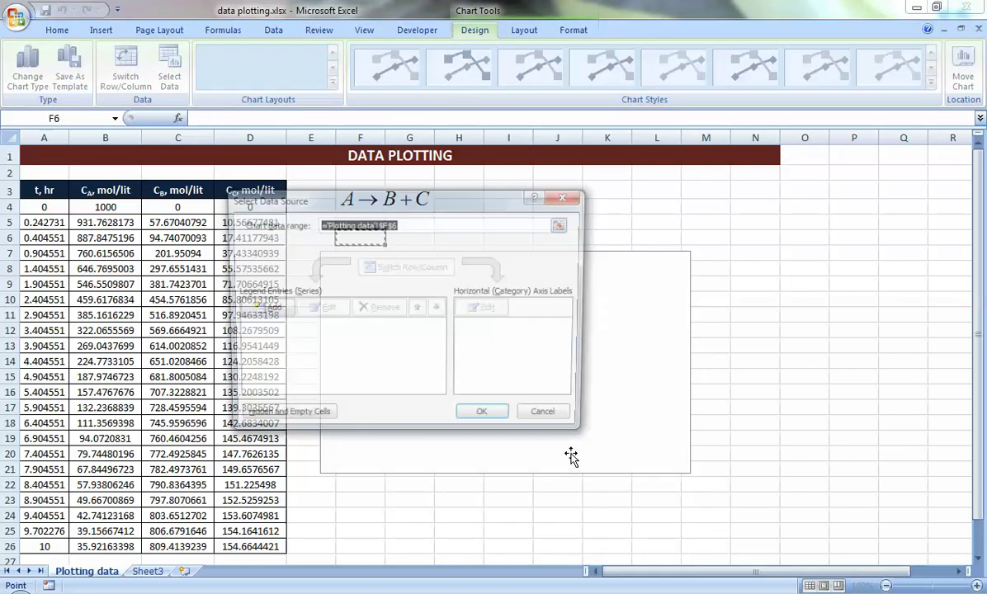
drag(327, 197, 459, 142)
click(388, 248)
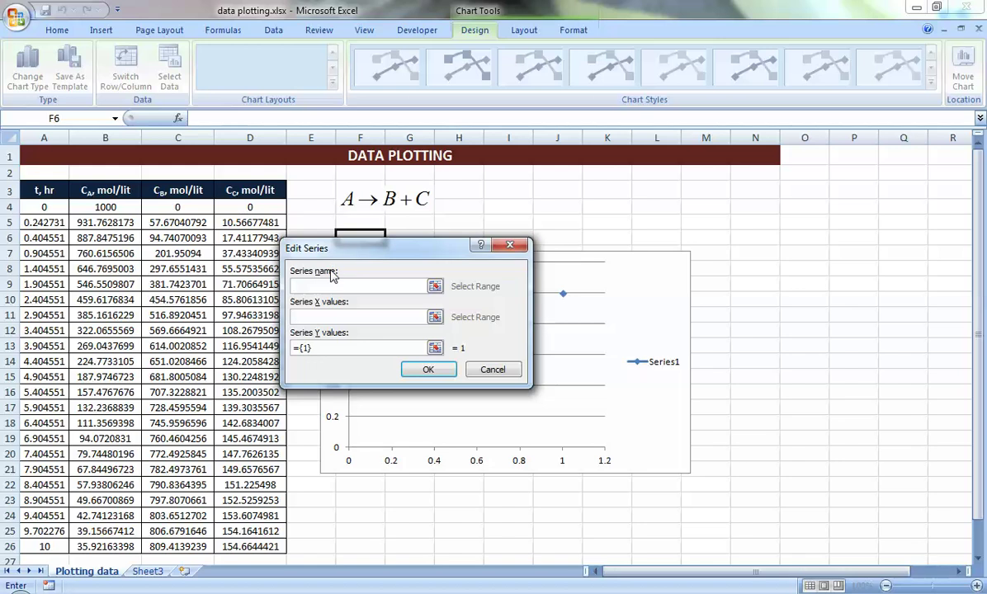
text(CA)
key(Tab)
drag(43, 207, 37, 546)
key(Tab)
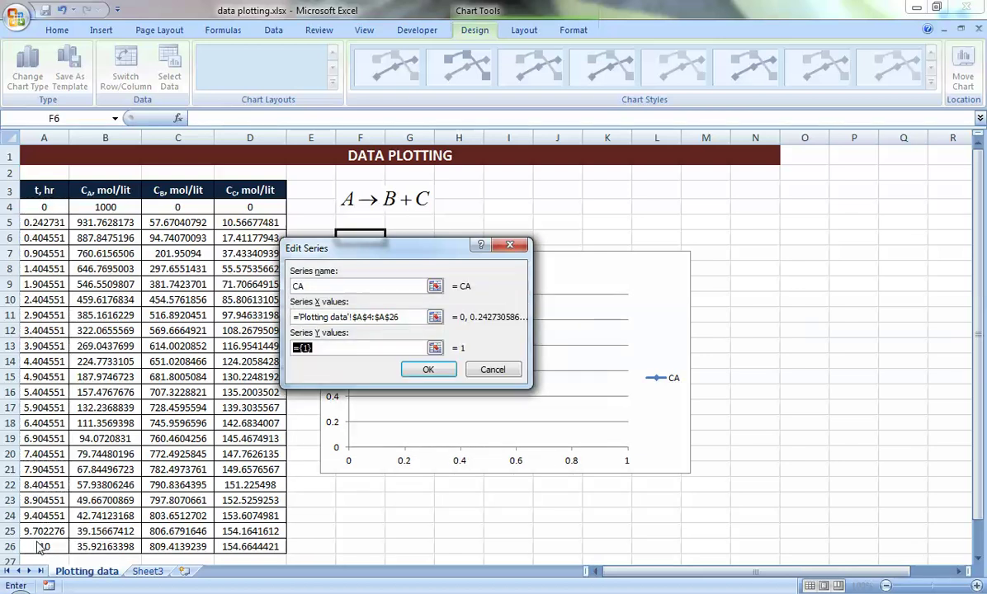
drag(105, 207, 110, 546)
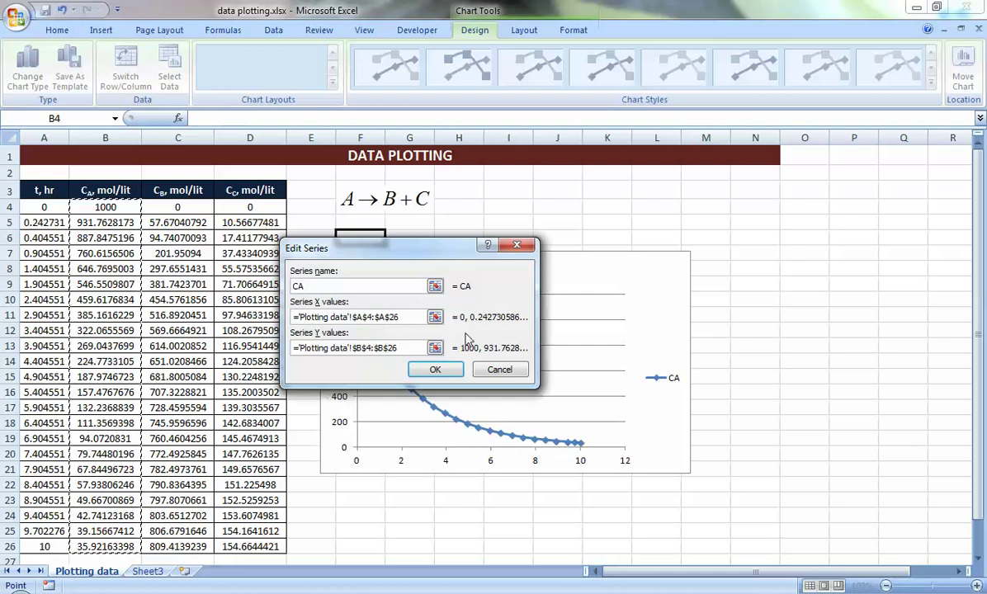
drag(429, 247, 780, 167)
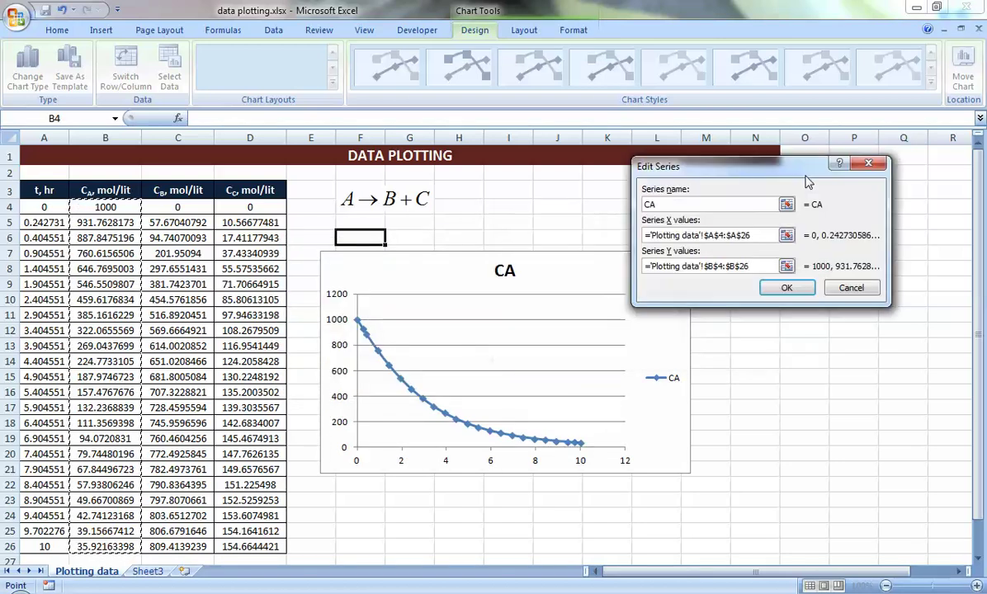
click(787, 288)
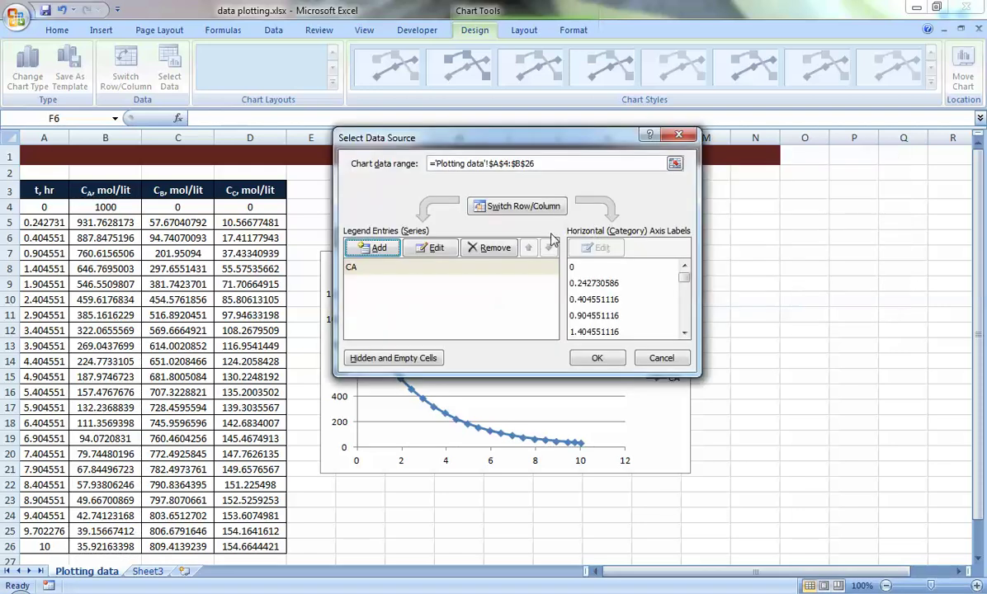
click(596, 358)
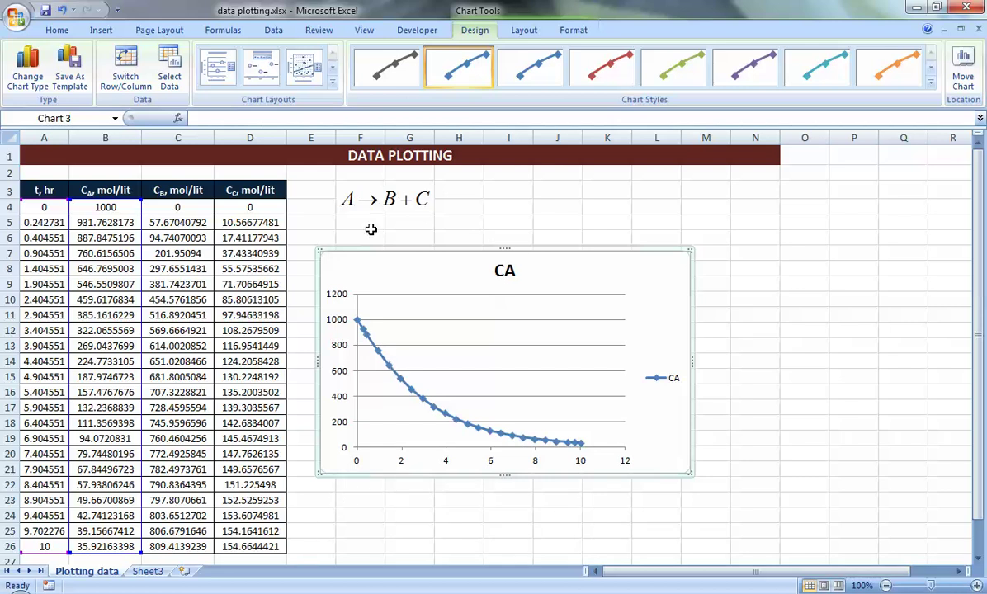
Move the CA chart beside the reaction equation and insert a second smooth-line scatter chart with markers from A4:A26 and C4:C26.
drag(323, 246, 460, 180)
drag(39, 208, 37, 545)
drag(178, 207, 187, 545)
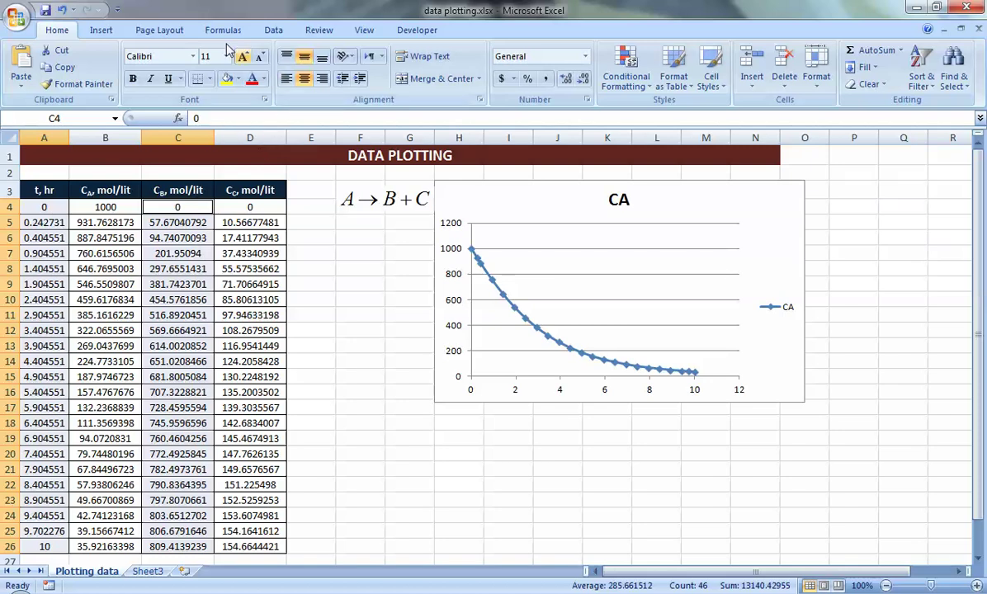
click(172, 32)
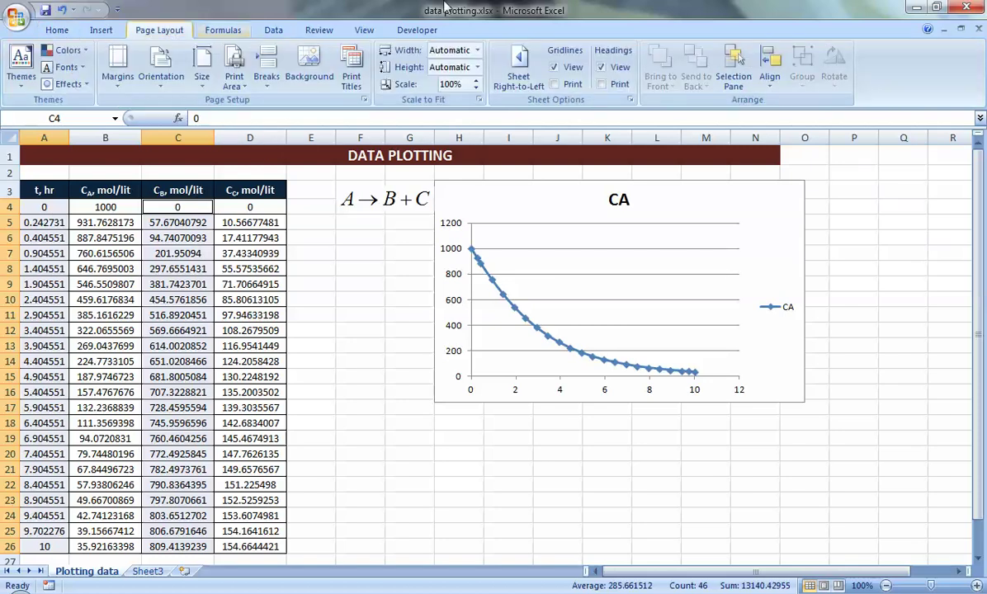
click(101, 30)
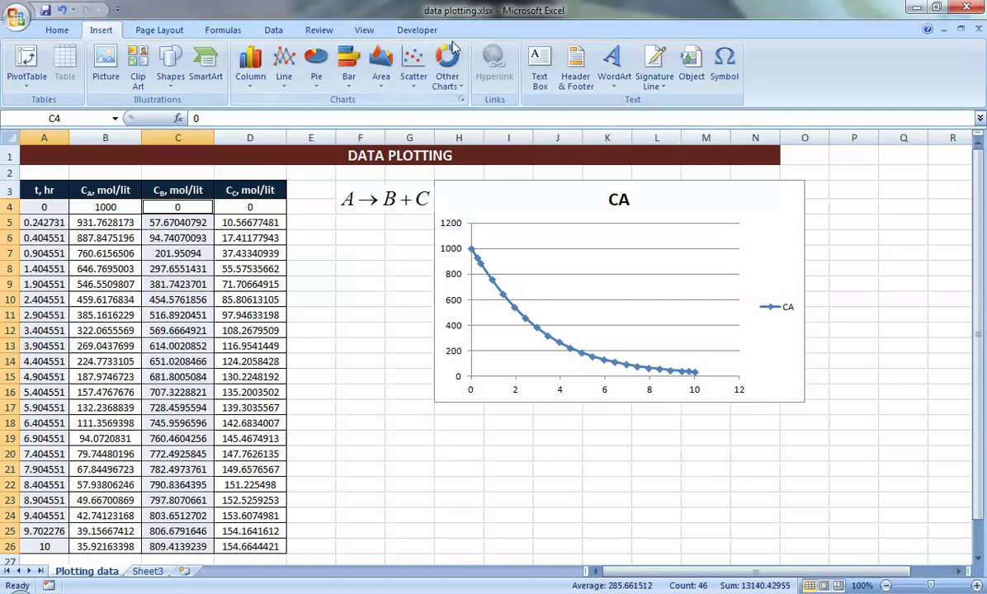
click(423, 74)
click(463, 129)
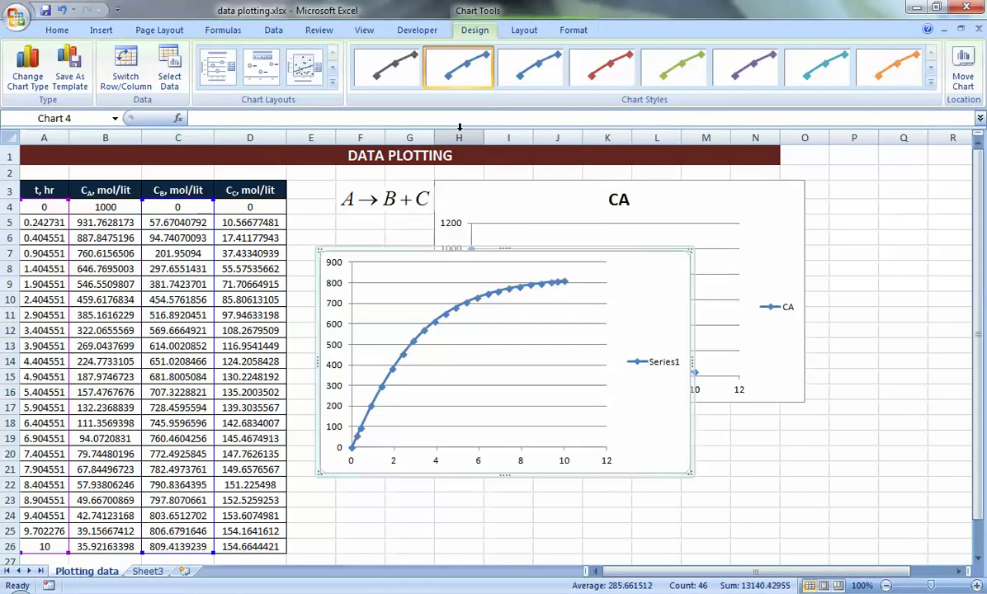
Place the second scatter chart directly below the CA chart and select it.
drag(498, 239, 603, 306)
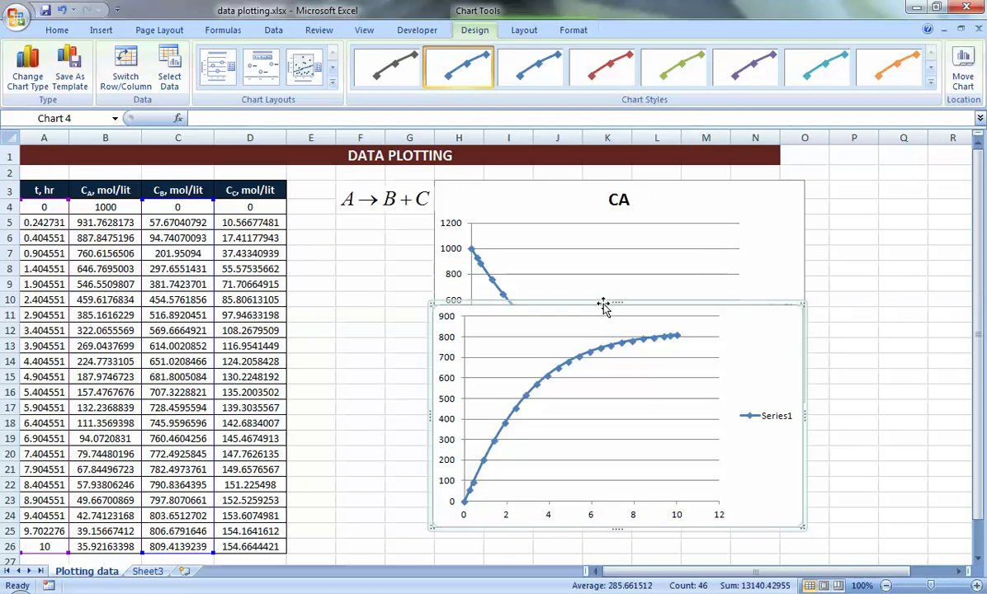
drag(603, 305, 609, 403)
click(860, 330)
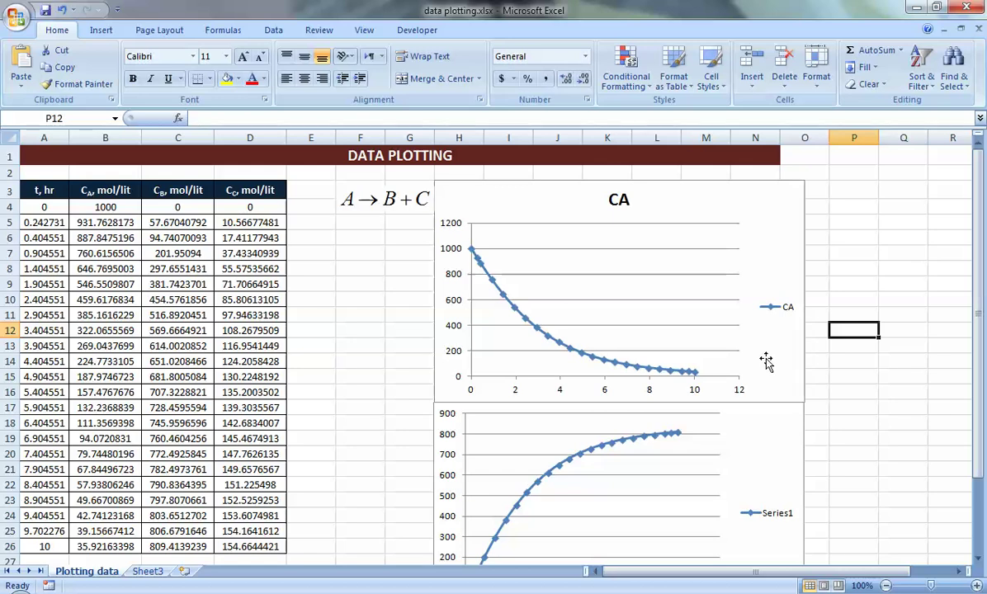
click(768, 435)
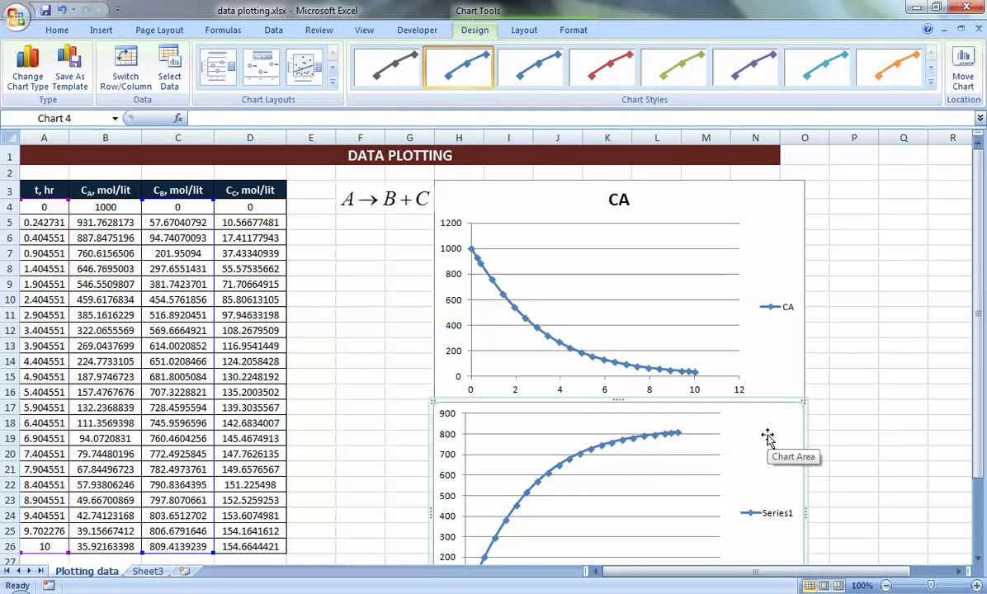
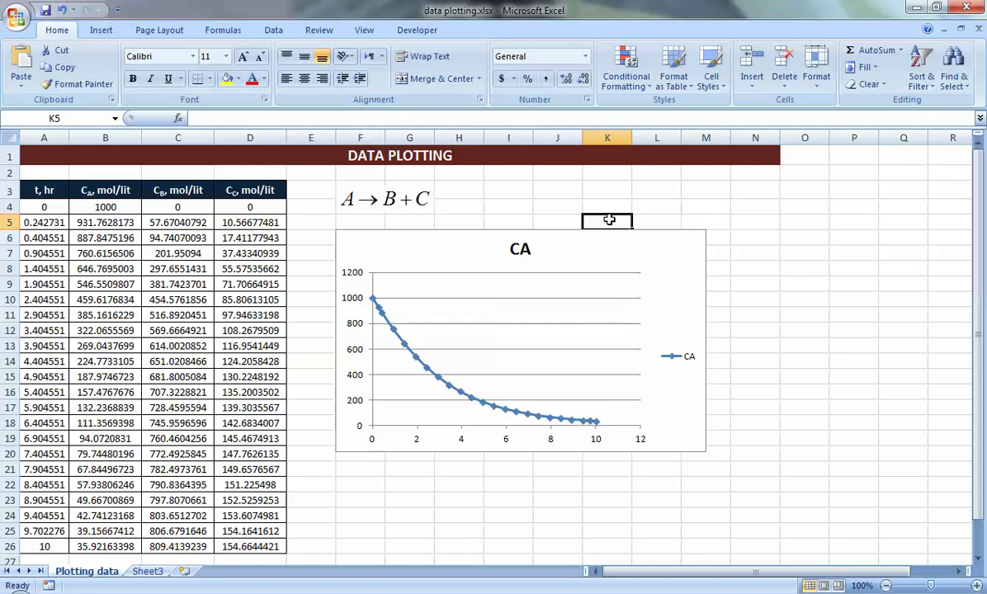
Add a second series named CB to the CA chart, with X values A4:A26 and Y values C4:C26.
right_click(570, 318)
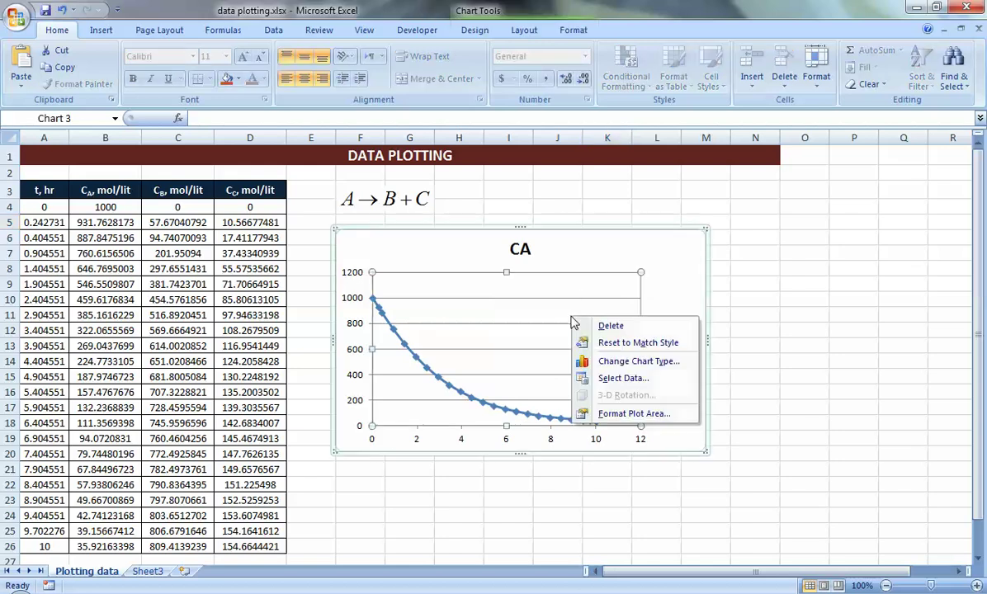
click(600, 378)
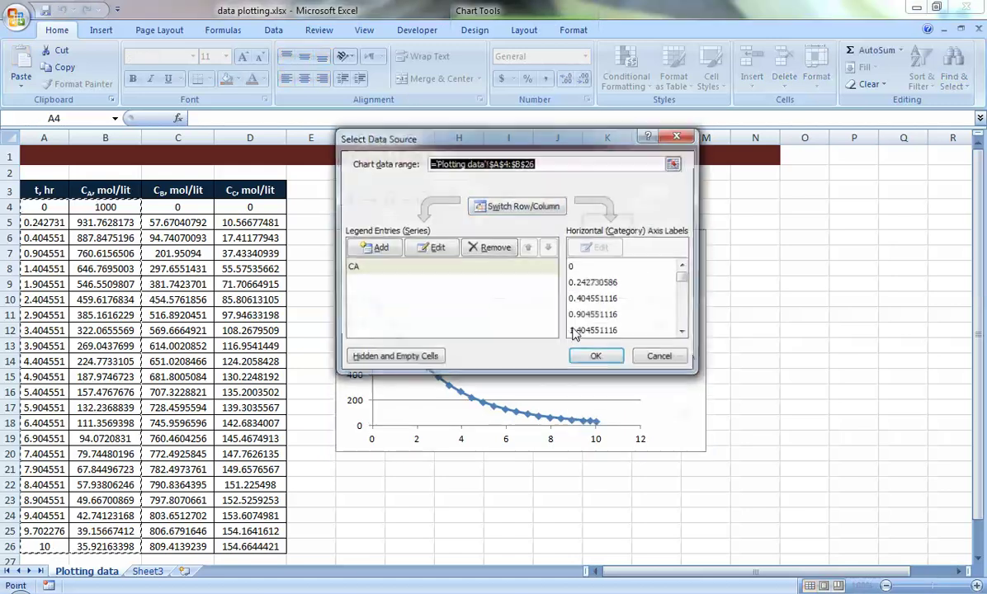
click(378, 247)
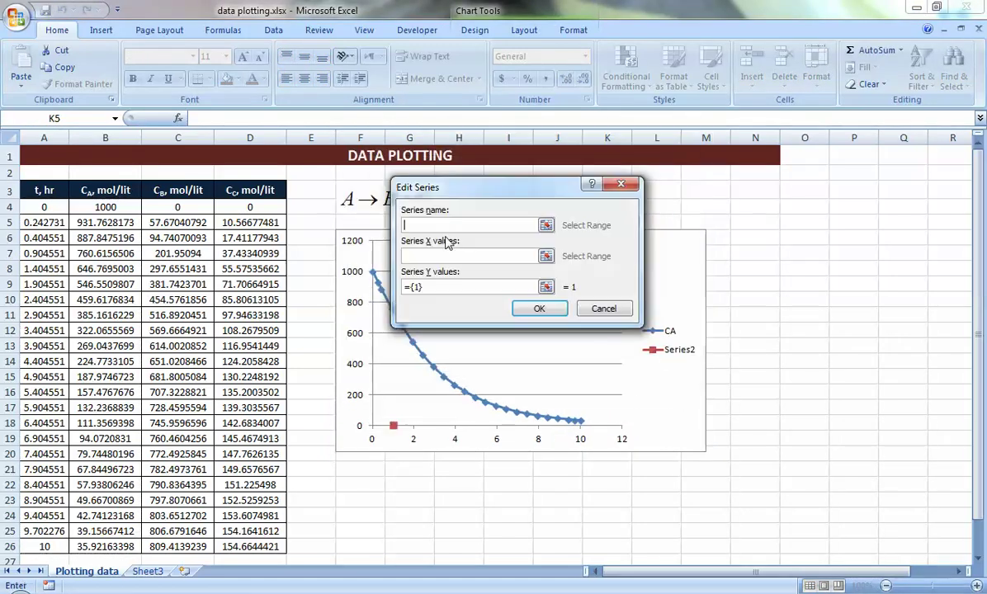
text(CB)
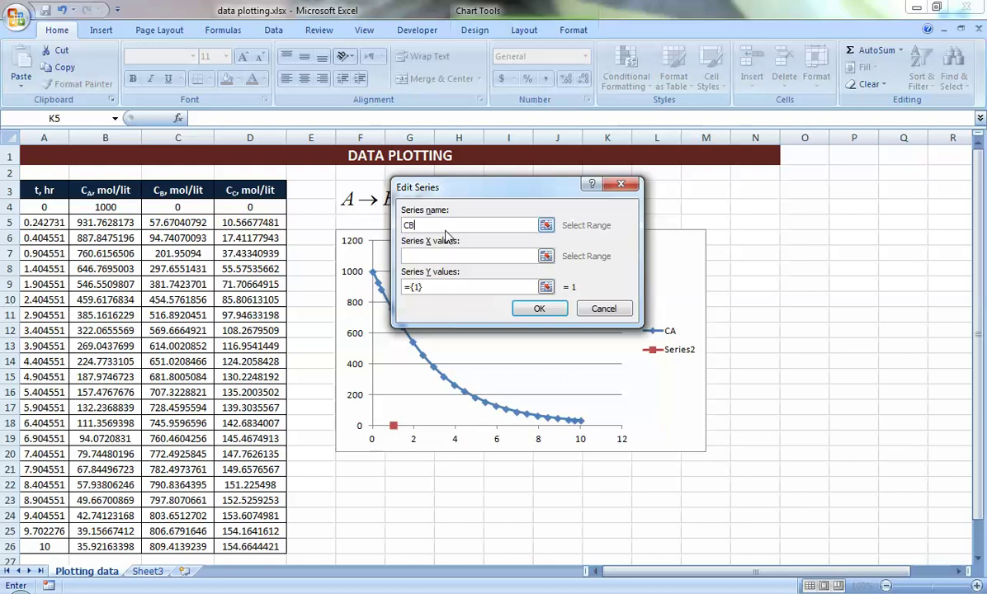
click(449, 256)
drag(44, 208, 44, 546)
key(Tab)
drag(178, 207, 177, 548)
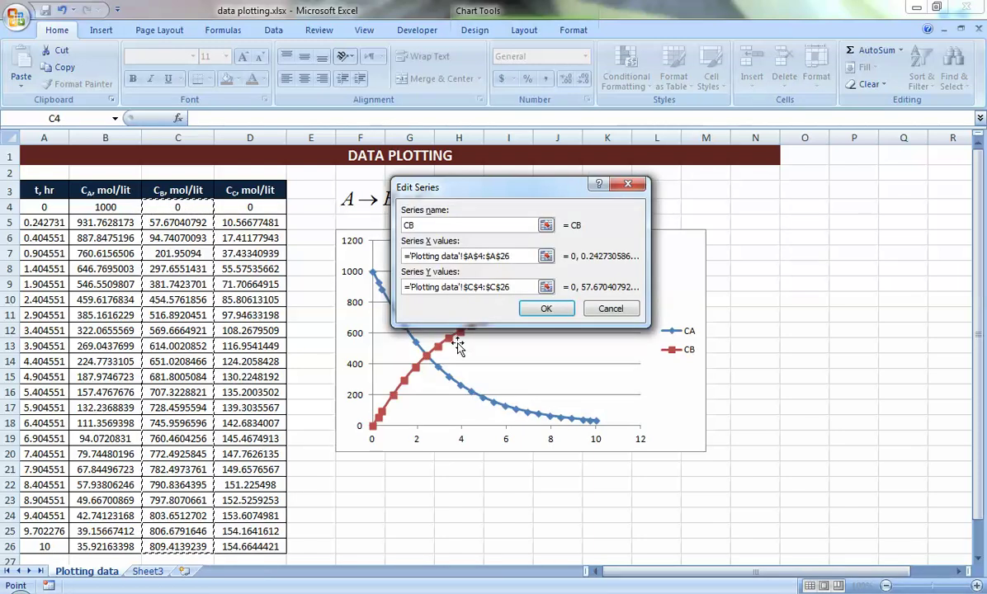
drag(506, 183, 789, 351)
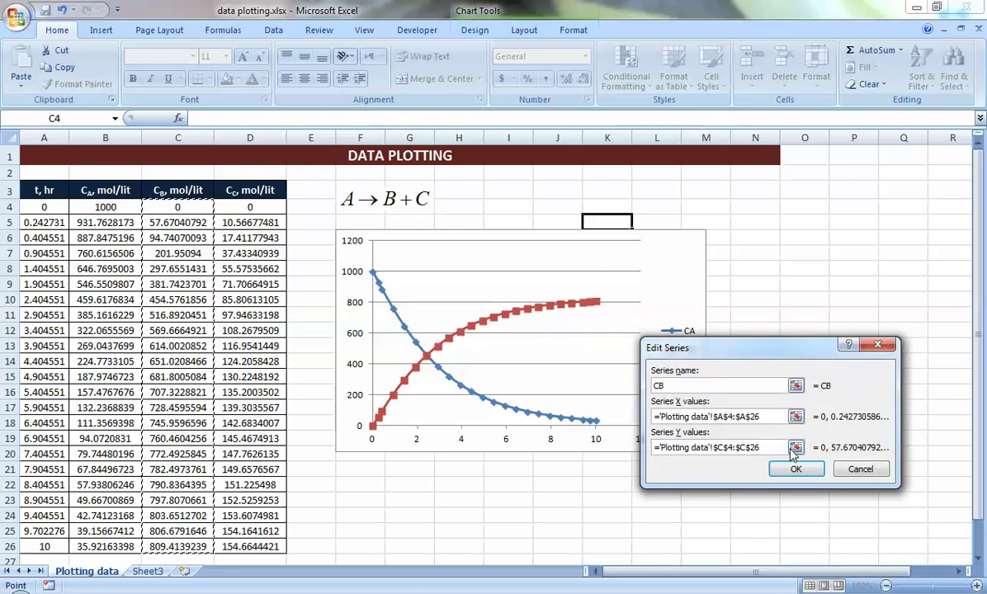
click(793, 469)
Add a third series named Cc to the chart, with X values A4:A26 and Y values D4:D26, and accept the data source.
click(376, 248)
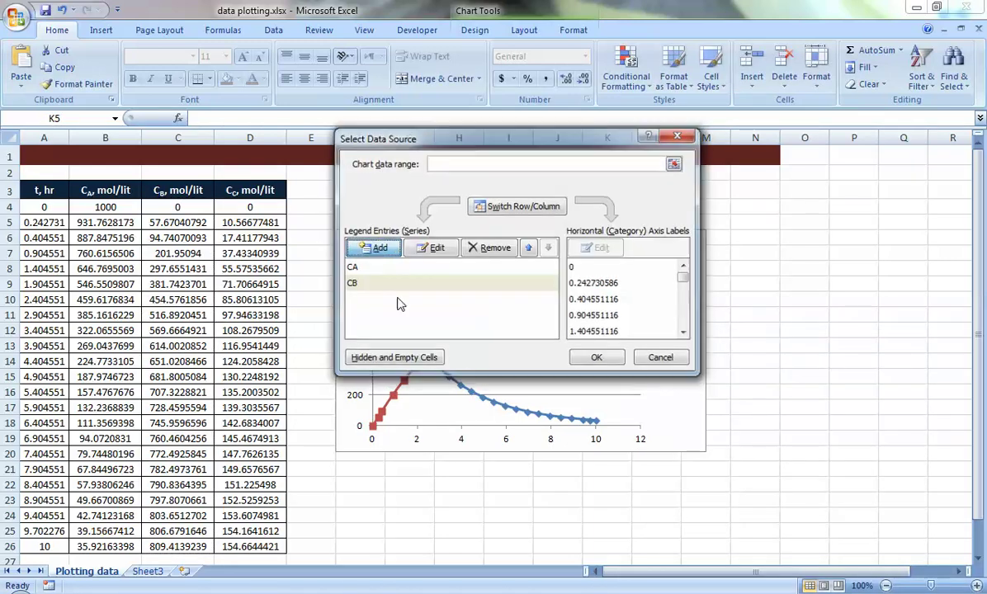
text(Cc)
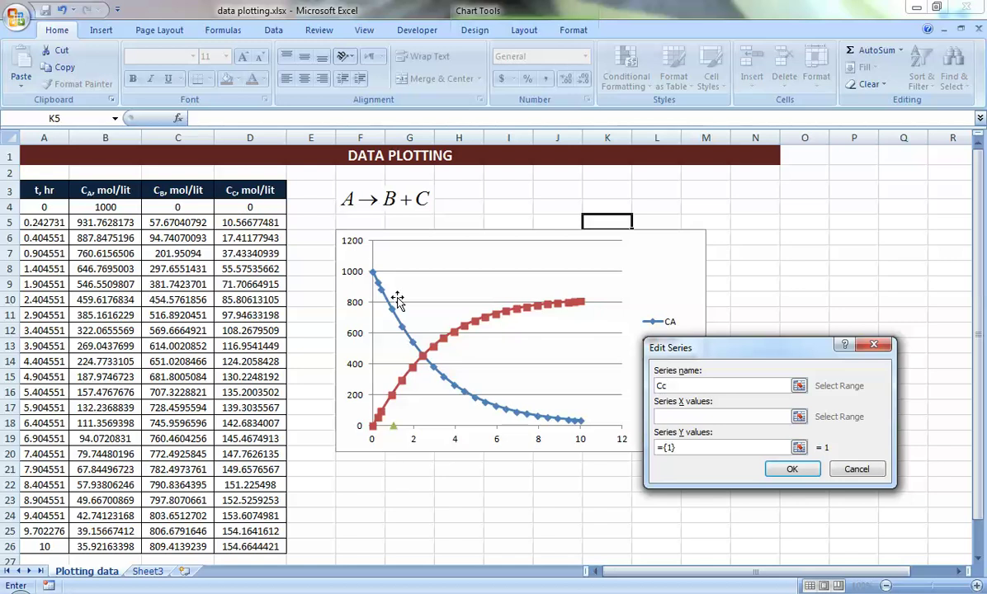
key(Tab)
drag(35, 223, 41, 549)
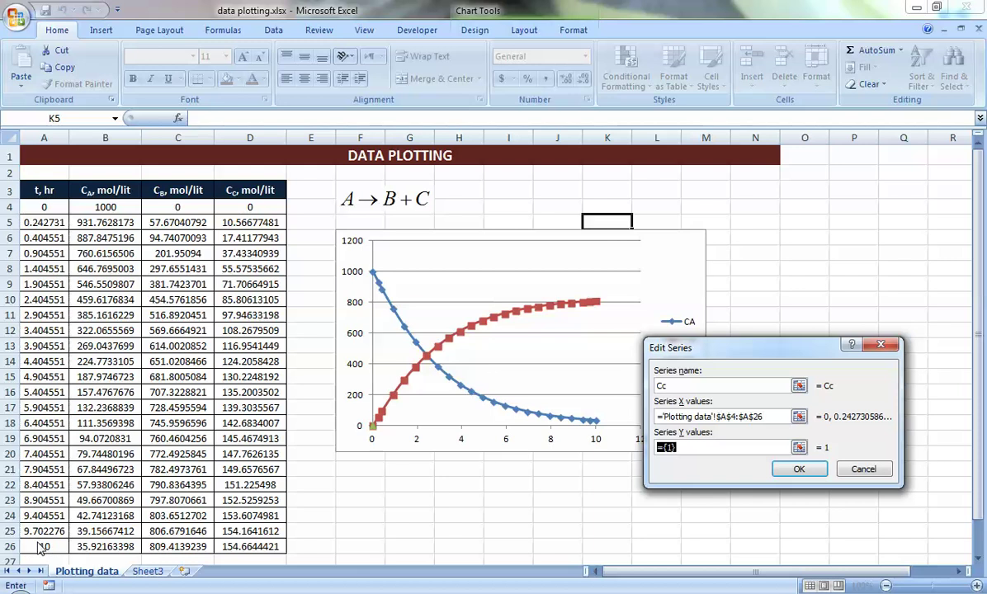
drag(247, 546, 275, 206)
click(797, 469)
click(590, 355)
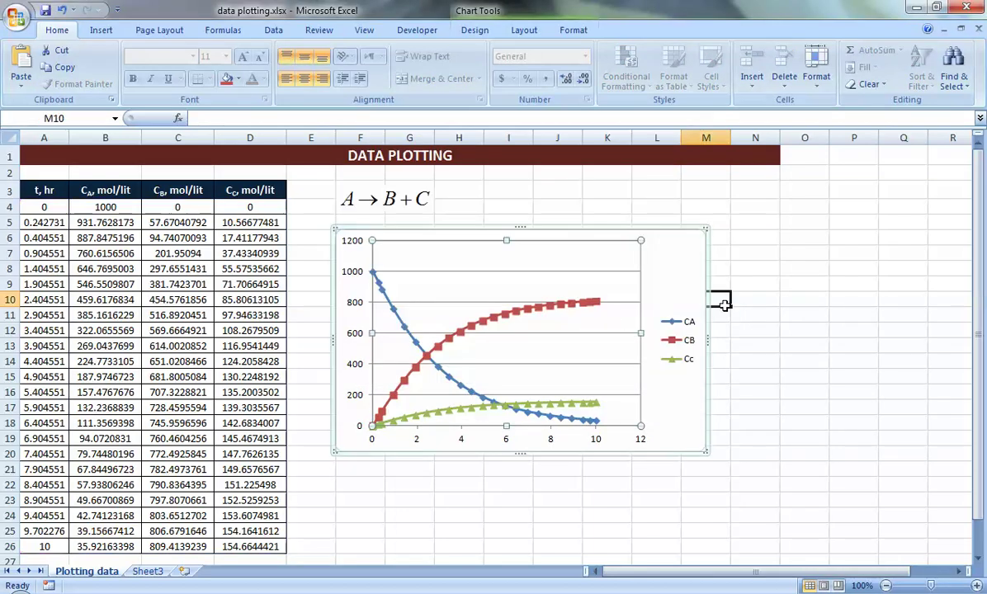
click(725, 307)
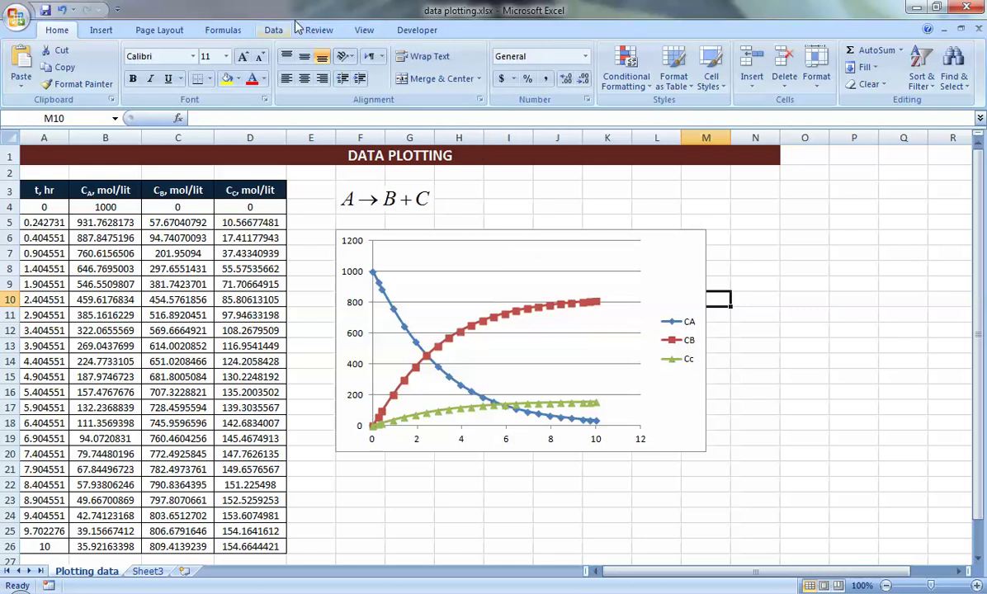
Add a centered overlay title to the concentration chart reading "Concntrations of reactor effluent".
click(517, 233)
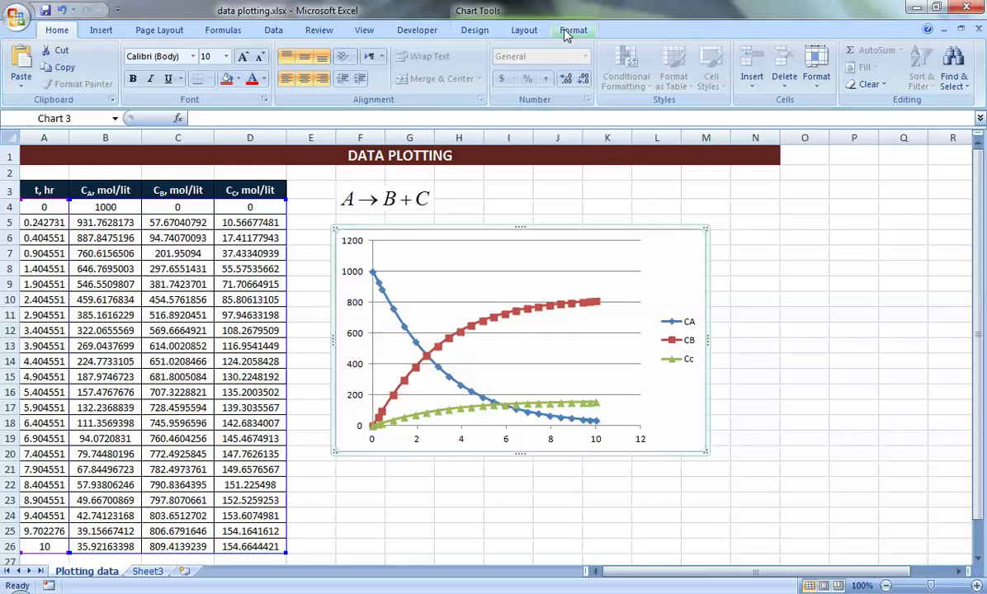
click(474, 31)
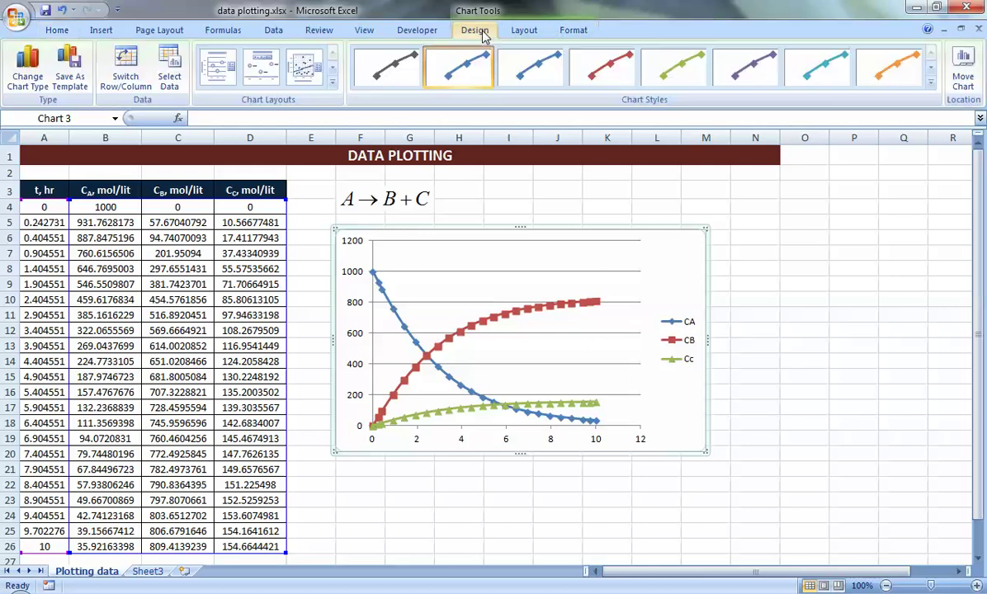
click(571, 31)
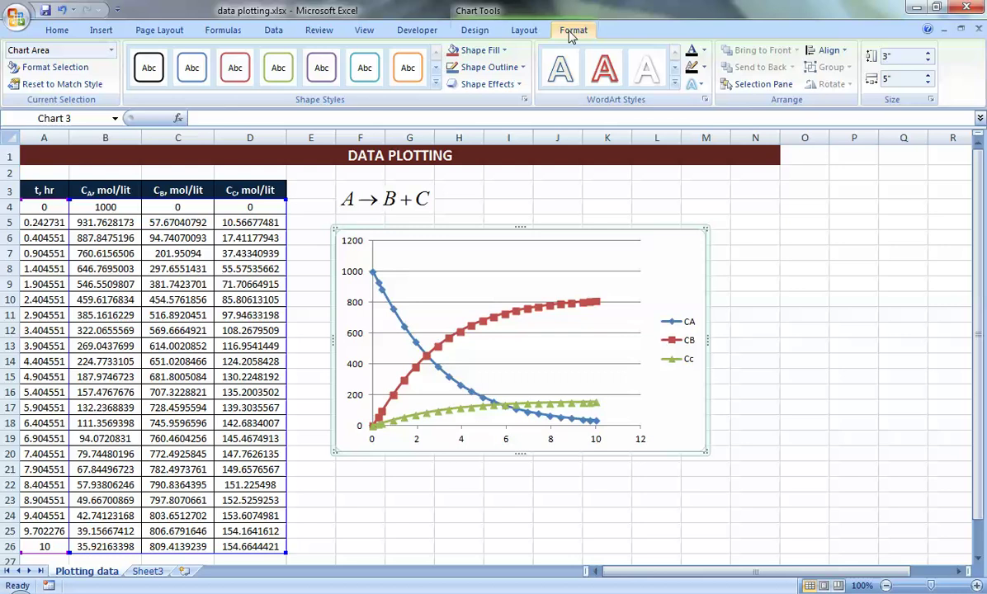
click(538, 31)
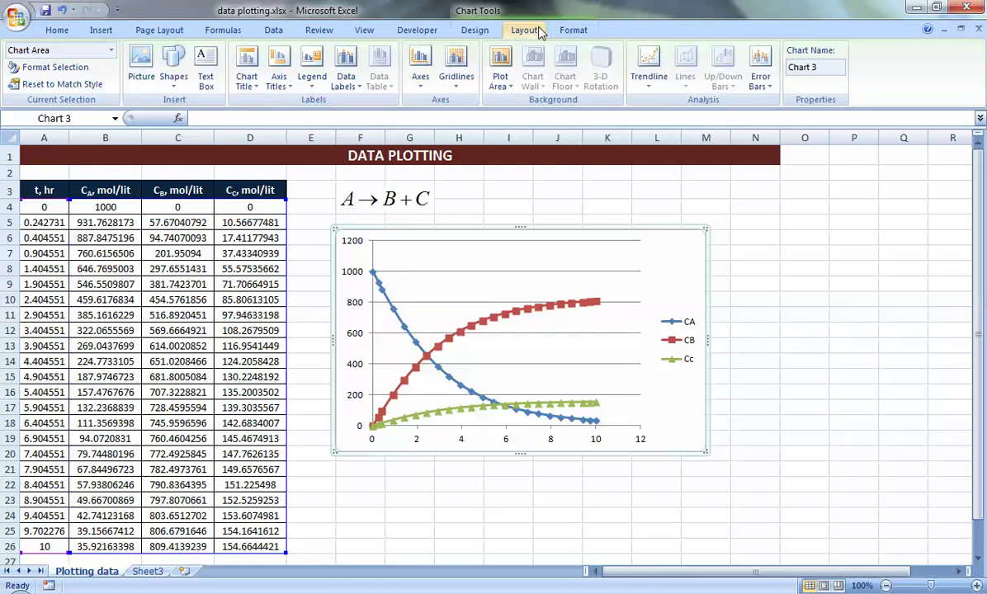
click(248, 80)
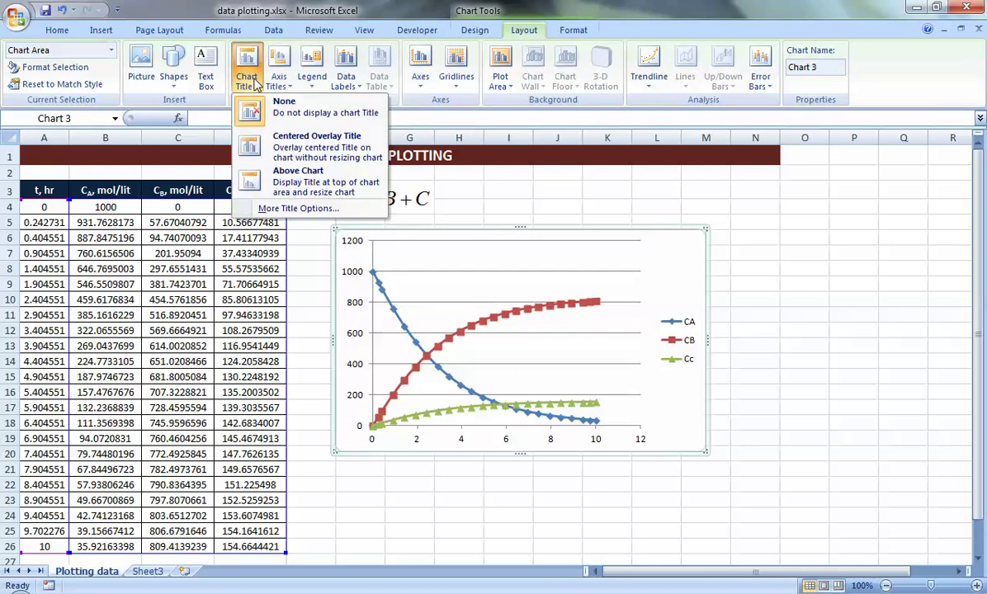
click(281, 147)
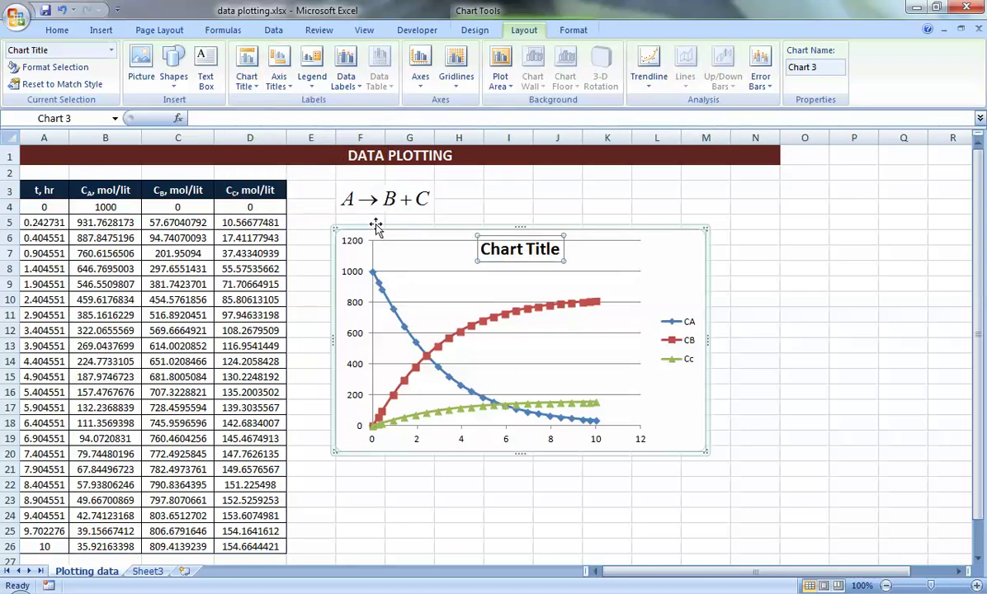
text(Concent)
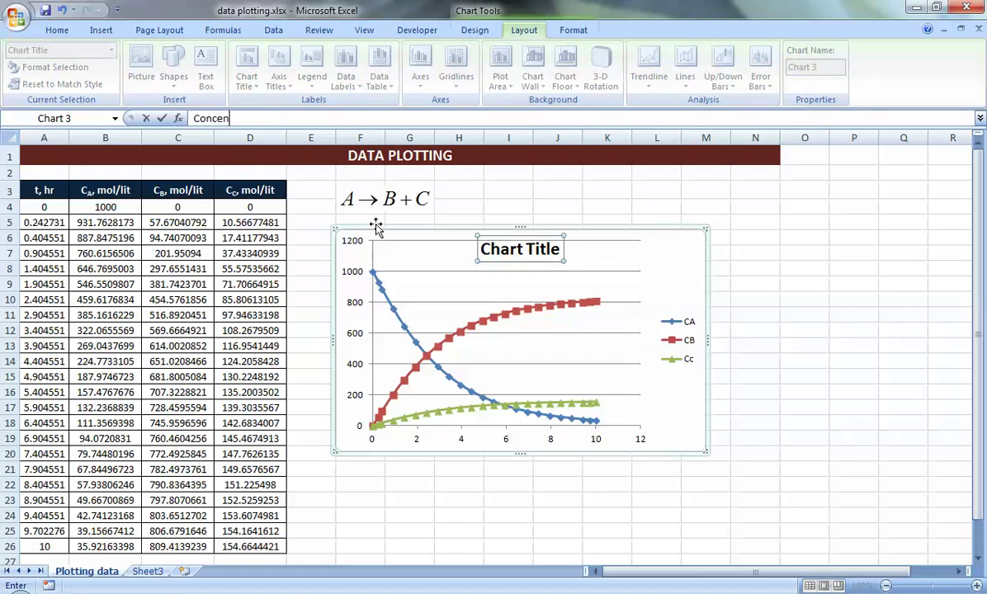
key(BackSpace)
key(BackSpace)
key(BackSpace)
text(nrations of reactor effle)
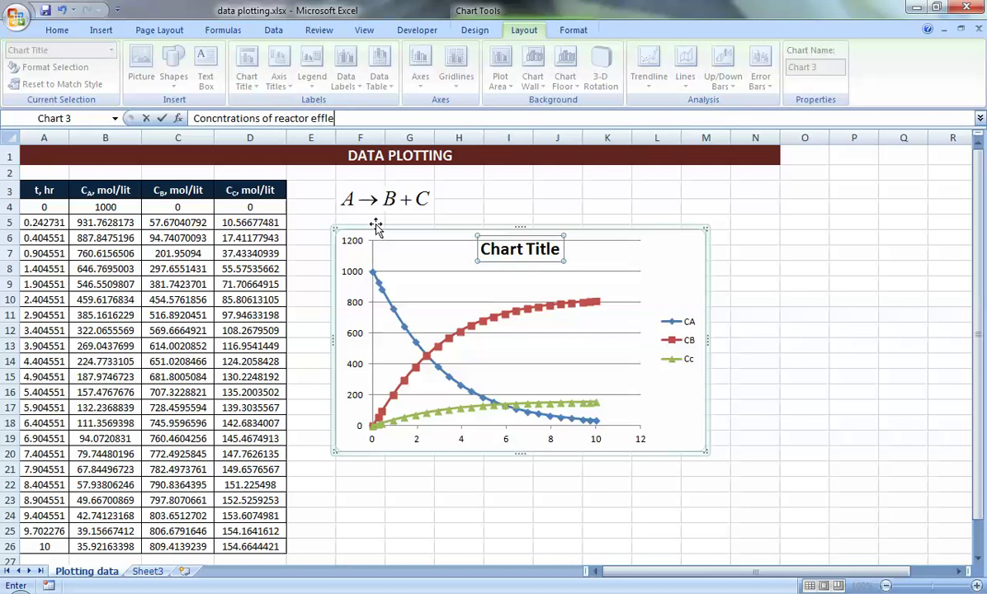
text(uent)
key(Return)
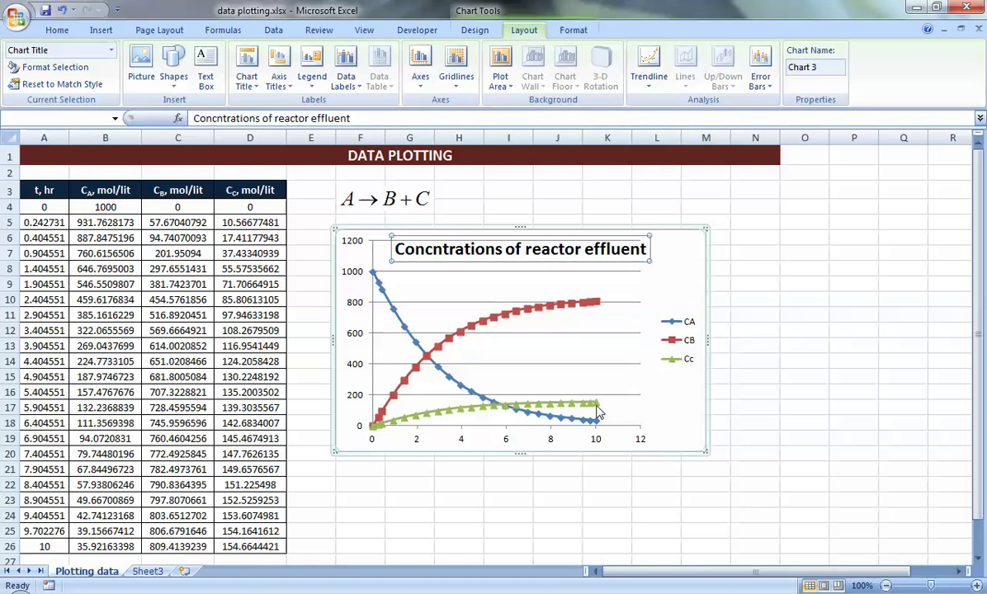
Make the chart taller and lower the plot area's top edge so it clears the chart title.
drag(532, 460, 525, 492)
click(522, 279)
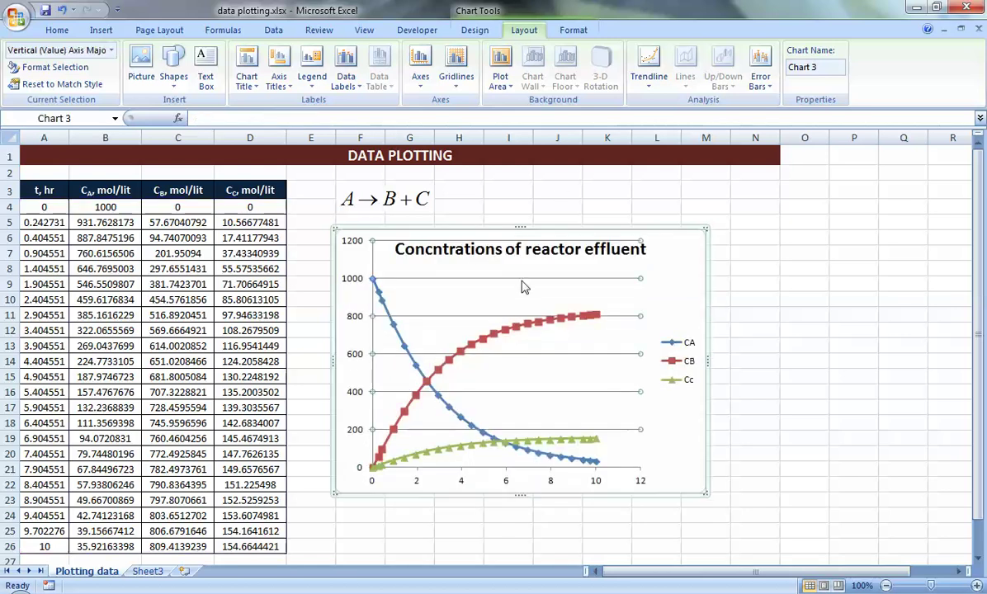
click(510, 250)
drag(507, 240, 507, 264)
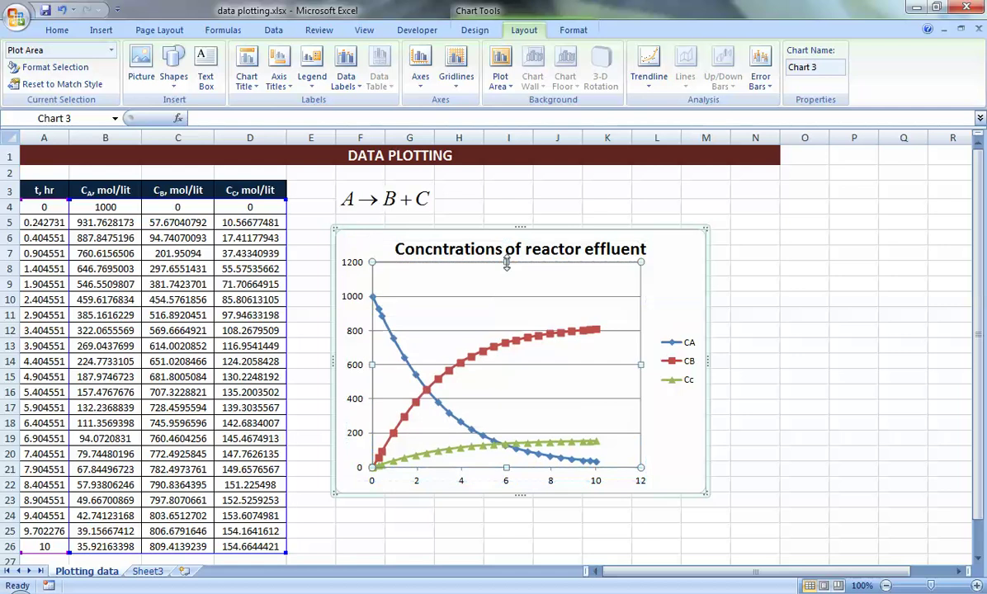
Add a title below the chart's horizontal axis reading "Time, hr".
click(283, 68)
mouse_move(301, 105)
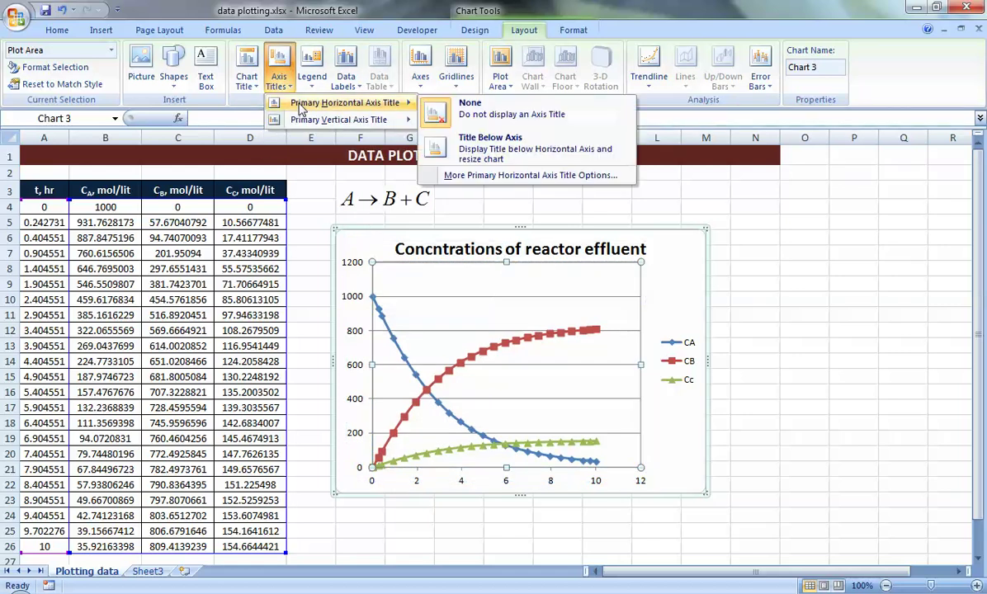
click(442, 140)
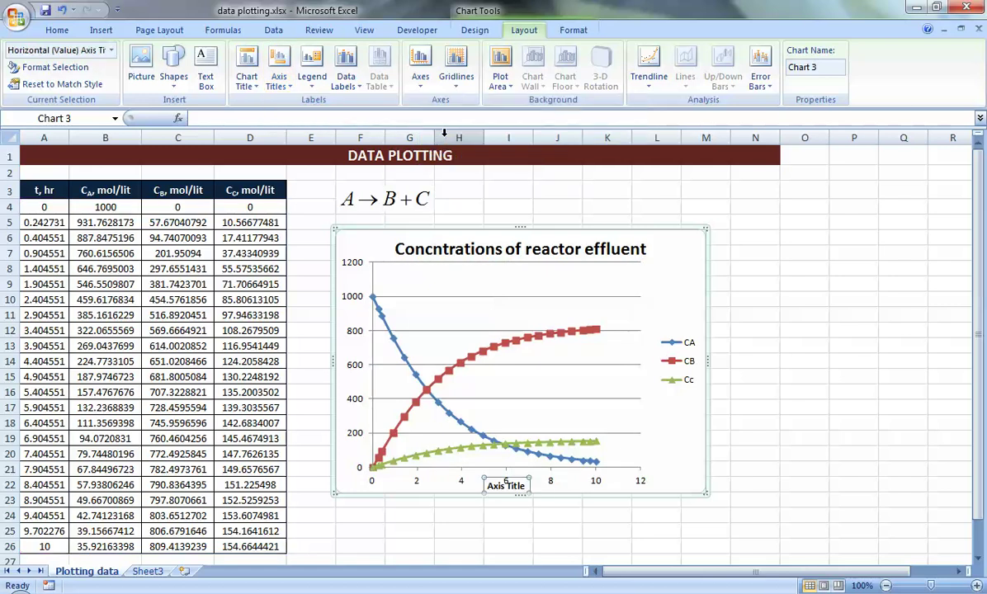
text(Tinem)
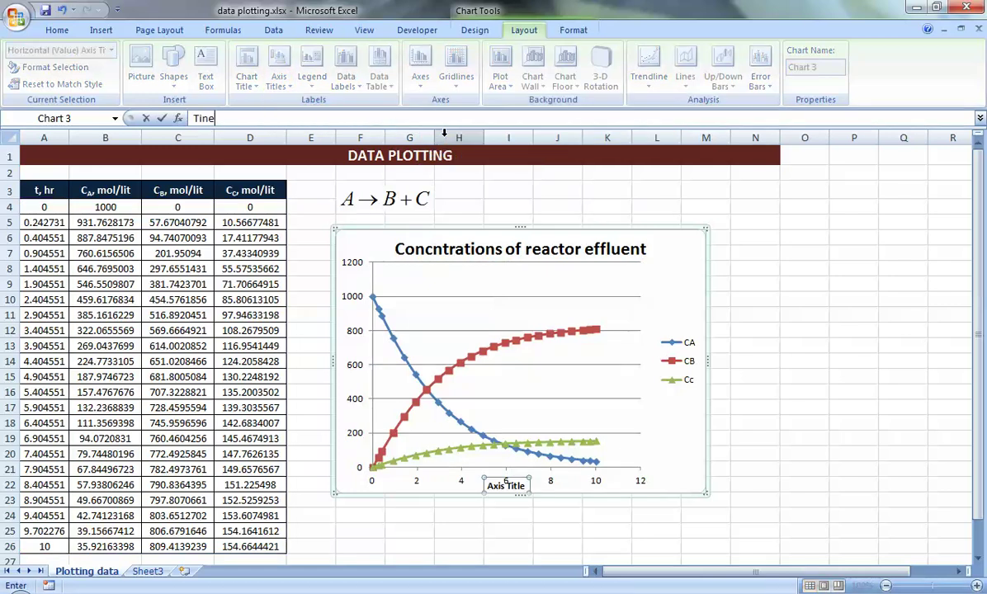
text(me, hr)
key(Return)
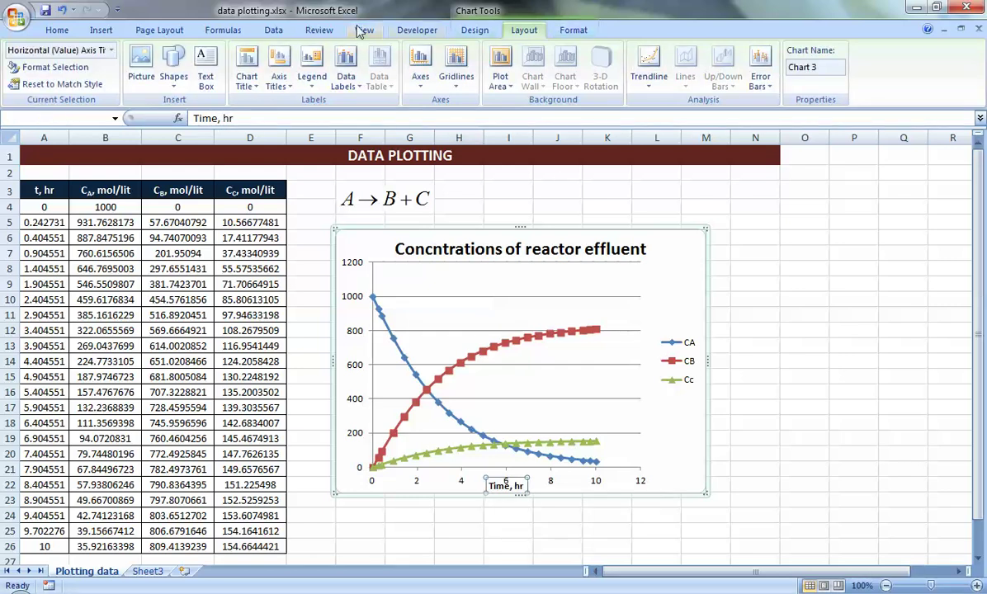
Add a rotated title to the chart's vertical axis reading "Concentration, mol/lit".
click(274, 68)
mouse_move(338, 119)
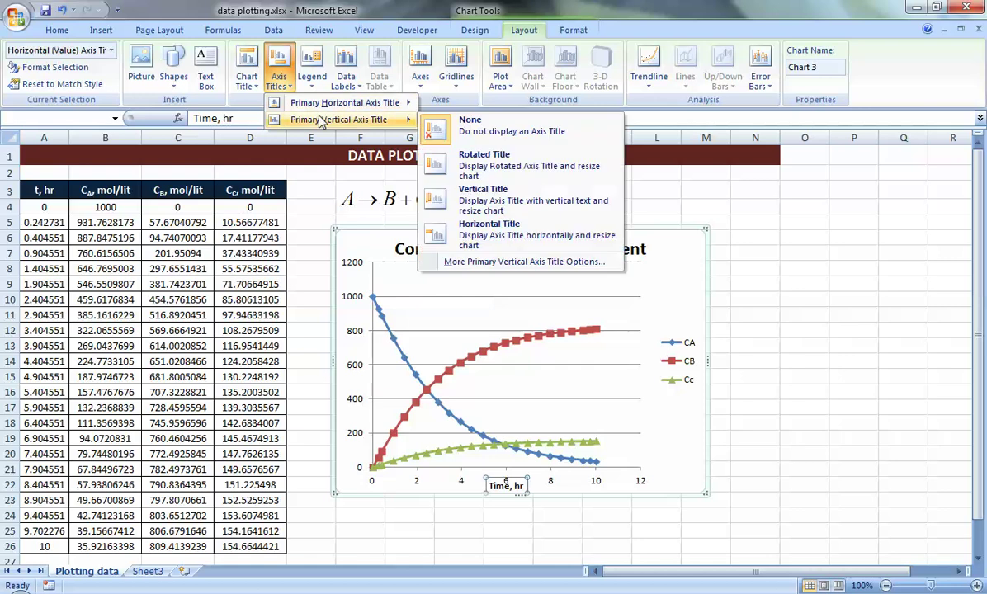
click(467, 175)
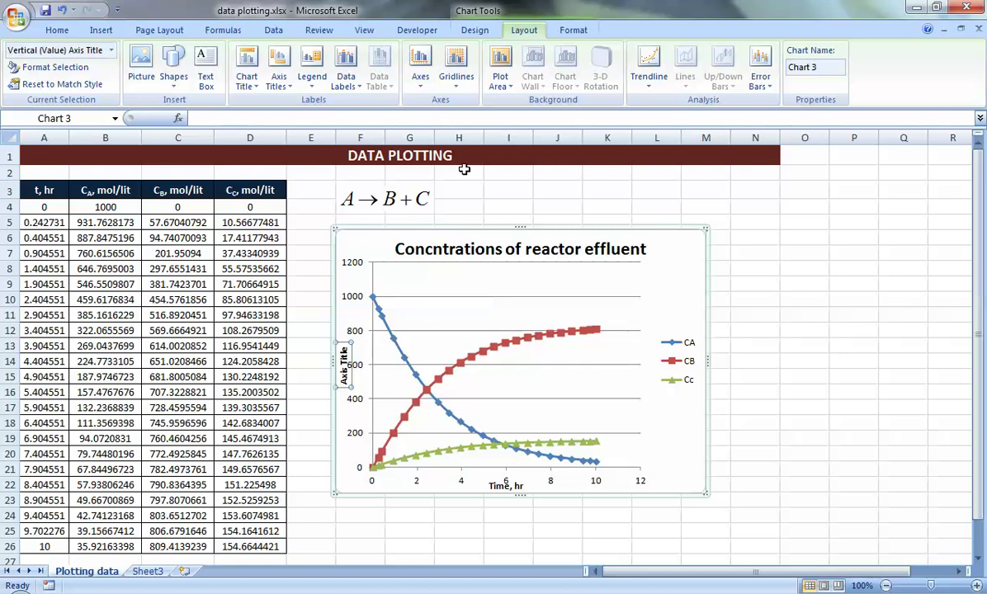
text(Concentration)
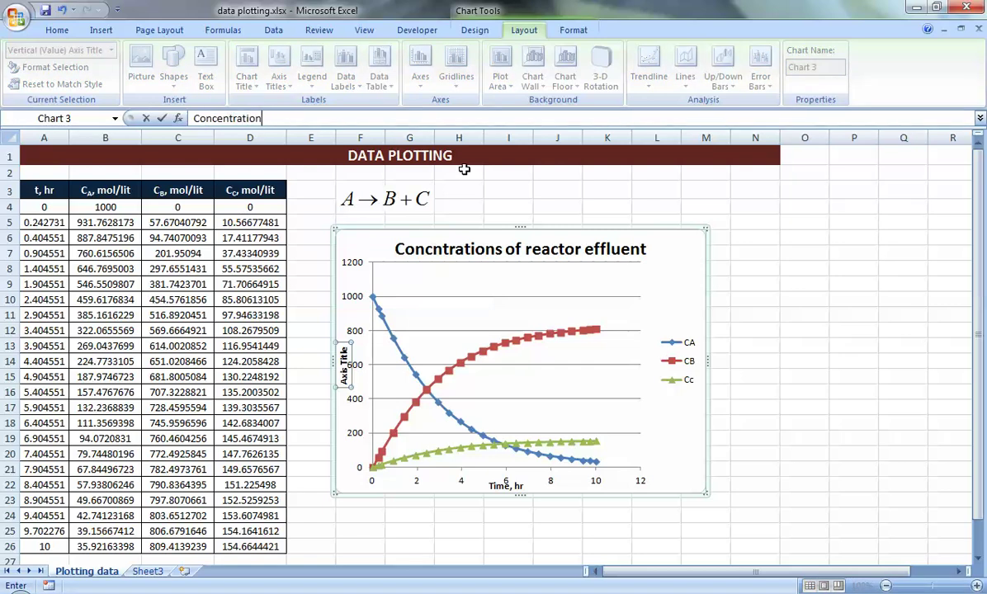
text(s mol/lit)
key(Return)
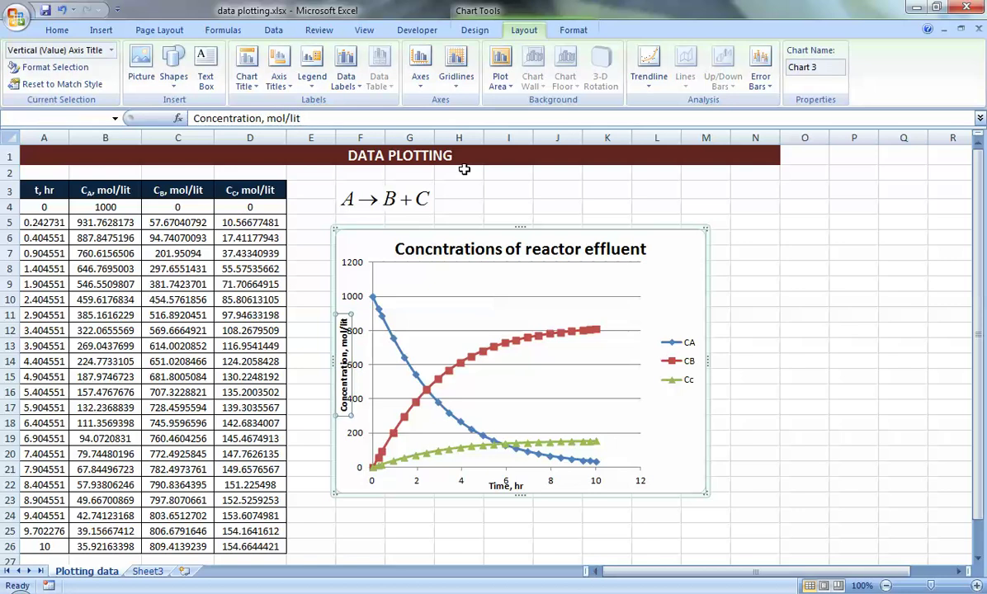
Widen the chart and resize its plot area so that both axis titles clear the axis numbers.
click(373, 367)
drag(372, 367, 388, 369)
drag(708, 357, 784, 363)
click(859, 360)
click(701, 312)
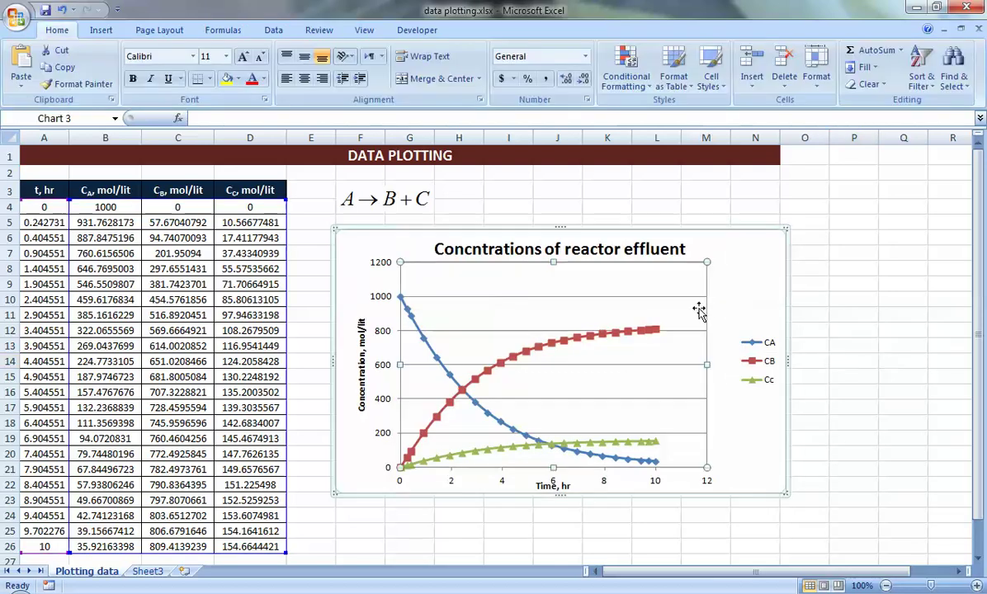
drag(717, 367, 732, 367)
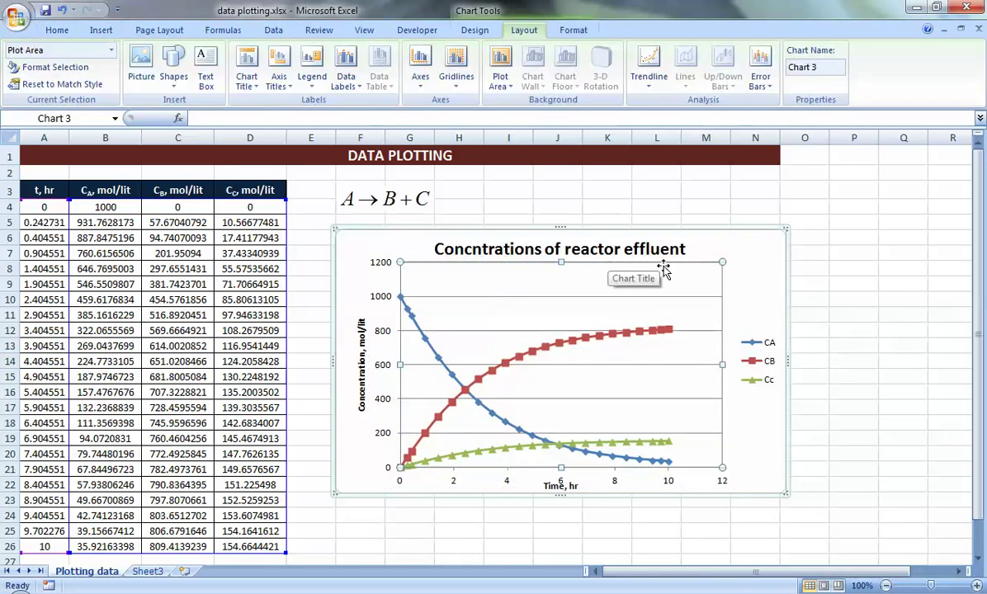
drag(562, 469, 564, 460)
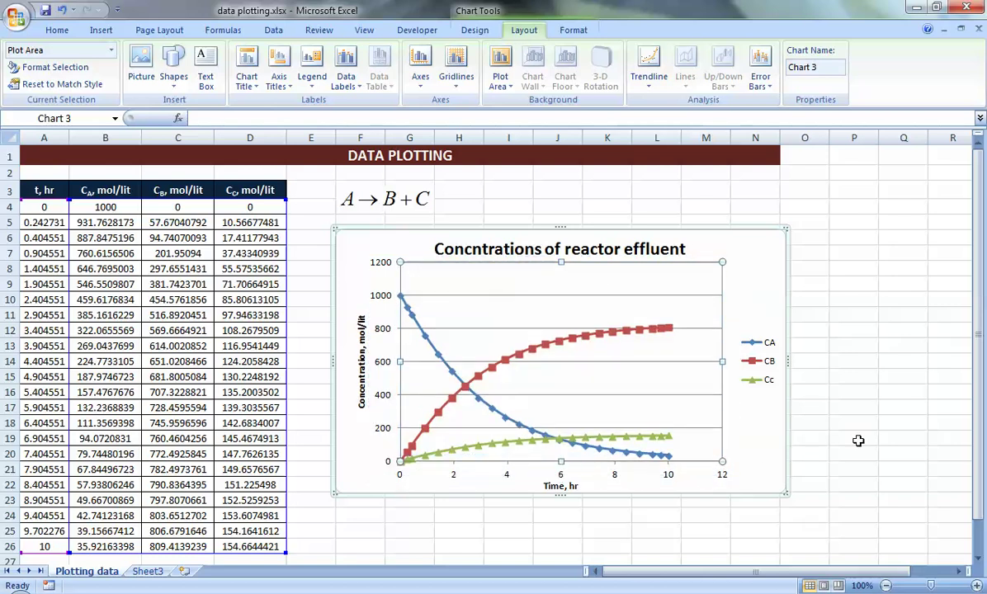
click(817, 378)
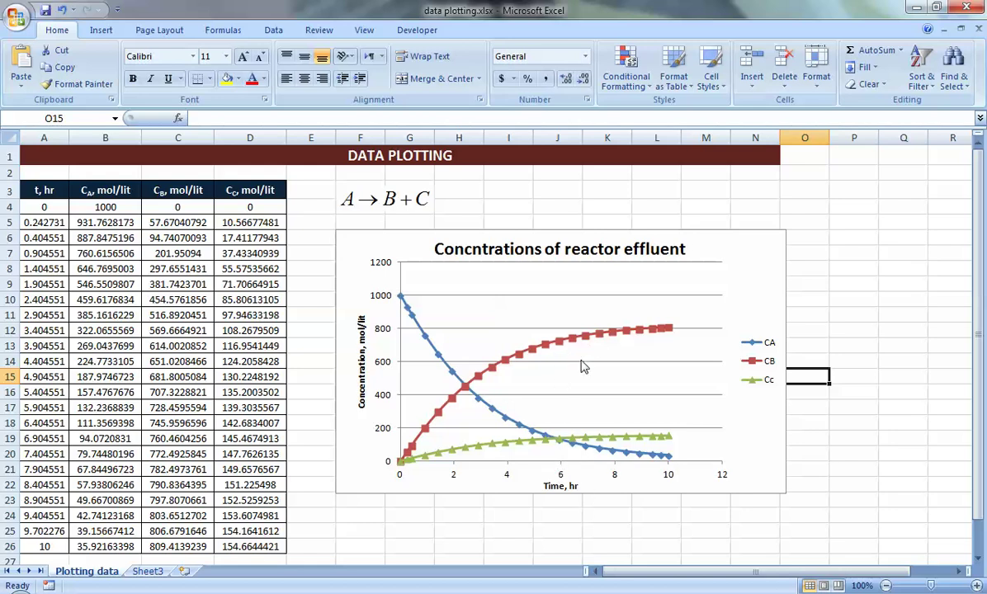
Open the time axis formatting and review its axis, number, fill, line color and line style options.
right_click(560, 478)
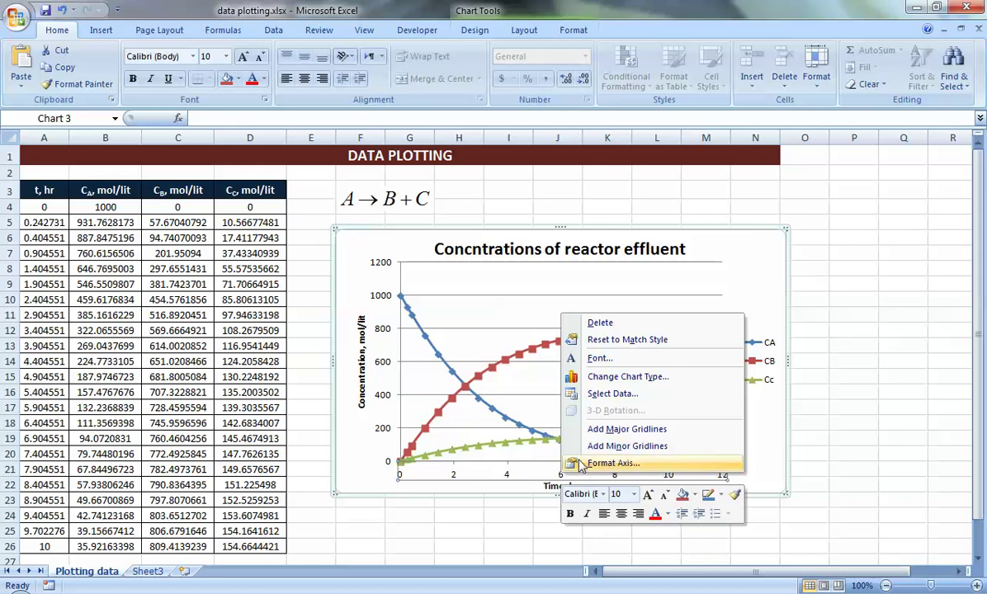
click(582, 465)
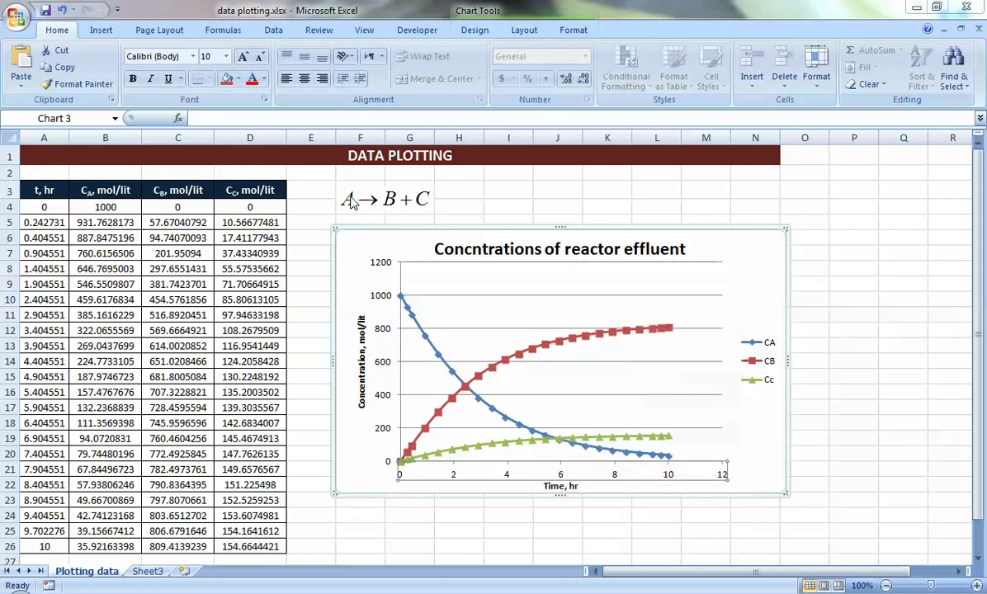
drag(404, 98, 723, 101)
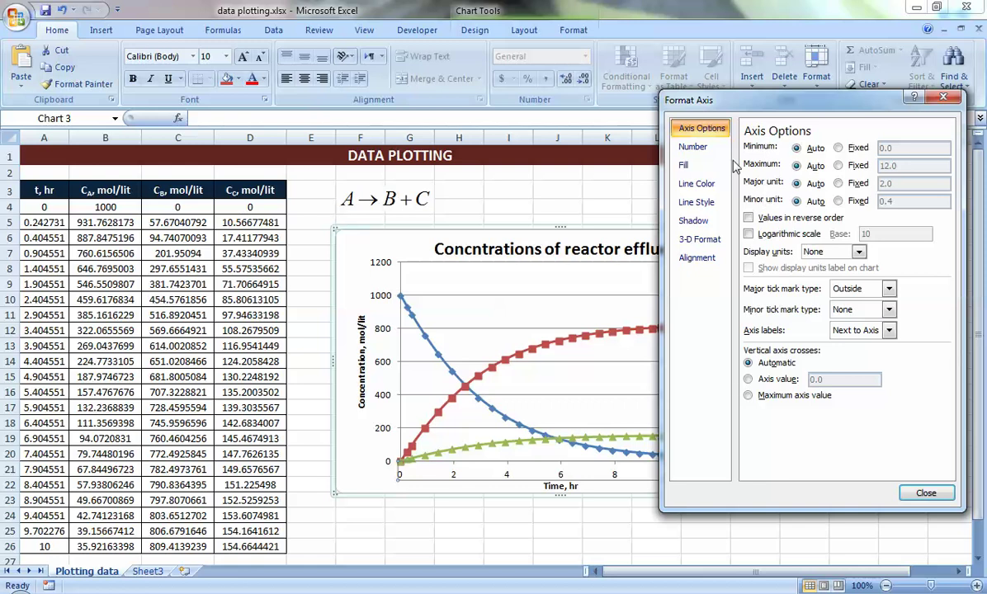
click(708, 150)
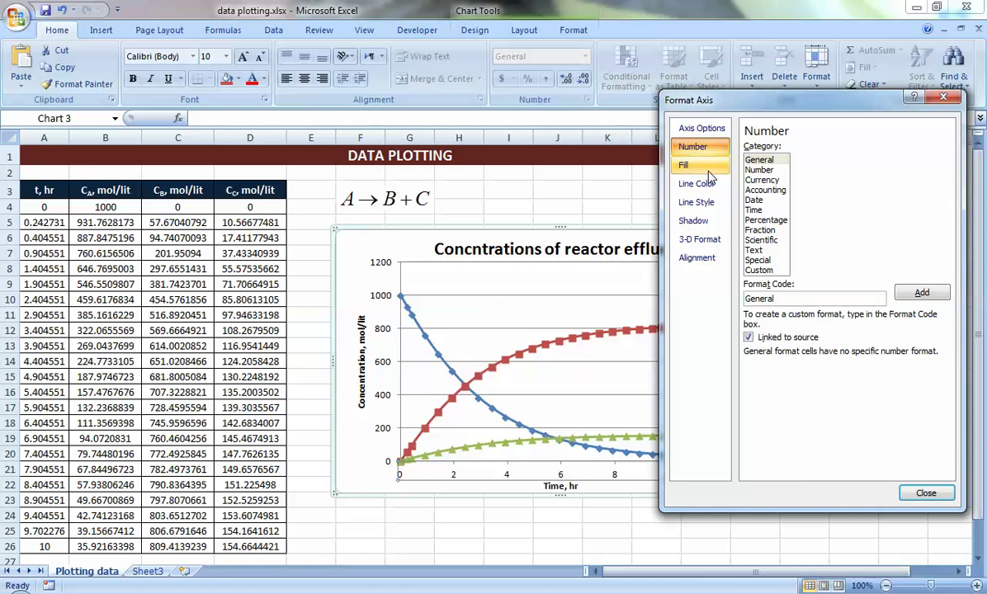
click(709, 177)
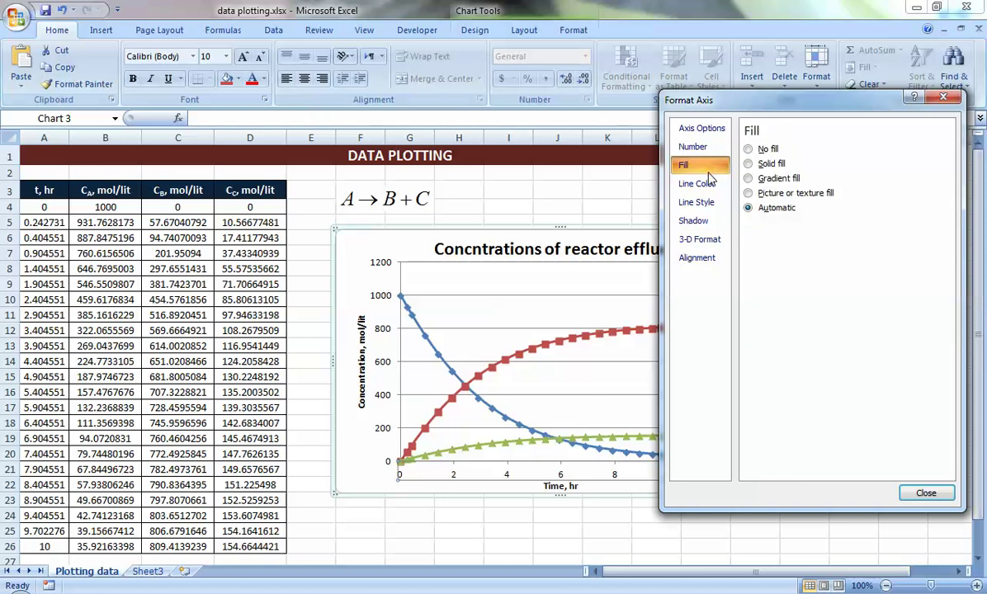
click(707, 183)
click(707, 203)
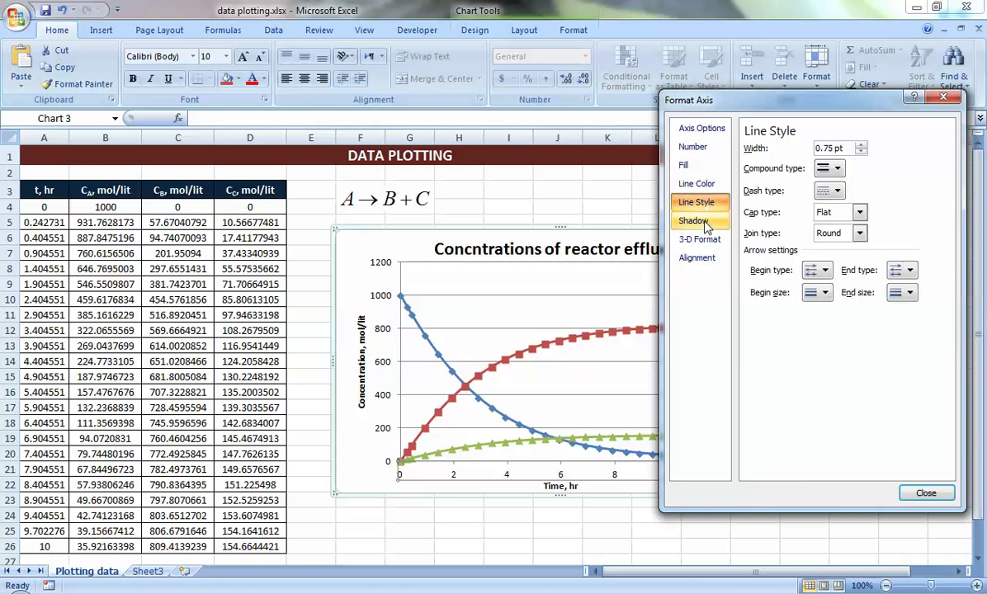
click(705, 132)
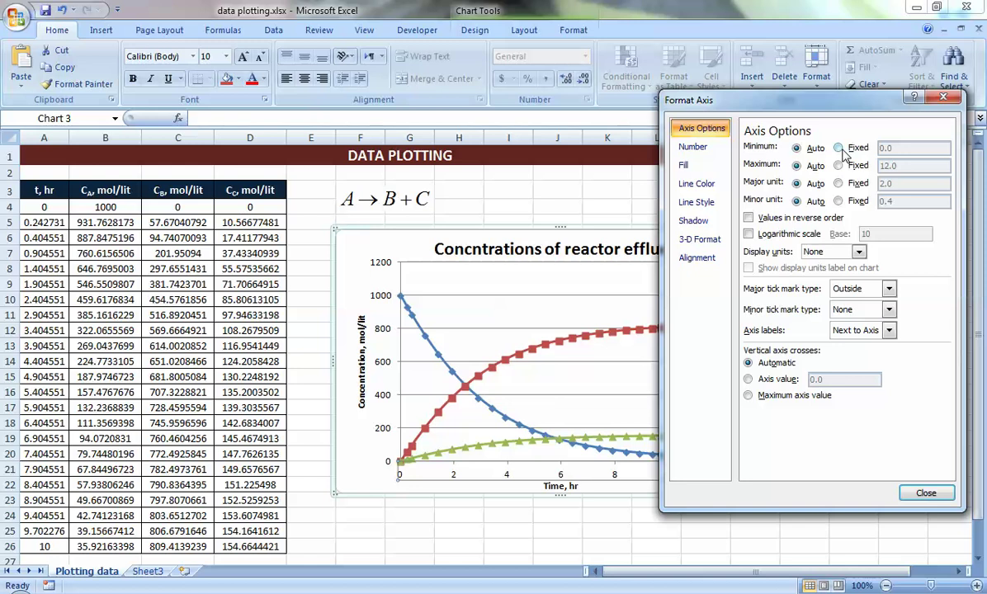
Set the time axis maximum to a fixed value of 8.0, keeping the formatting dialog clear of the chart.
drag(834, 106, 198, 143)
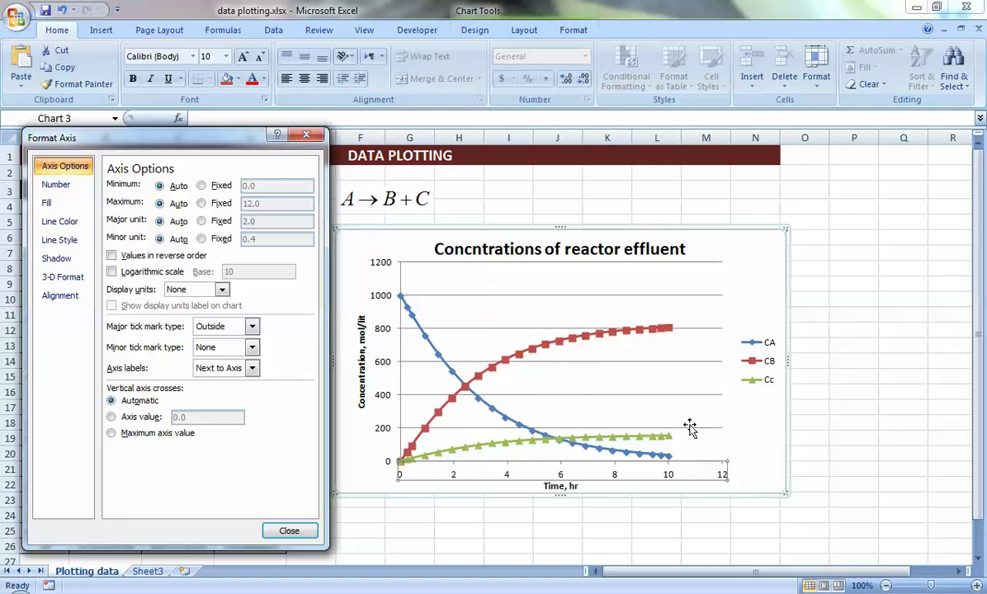
click(215, 204)
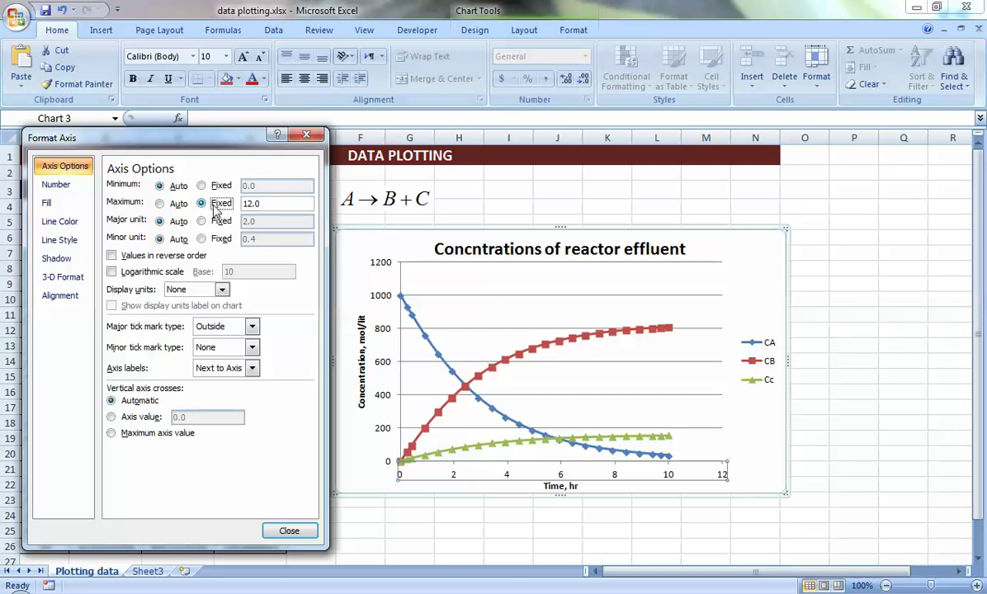
click(250, 203)
click(178, 222)
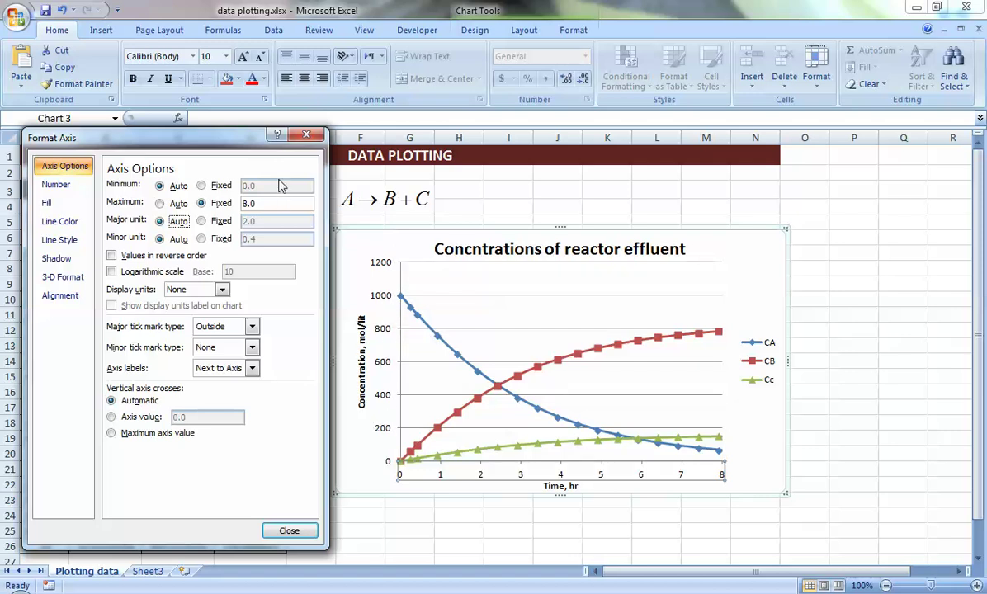
Set the concentration axis maximum to a fixed value of 1000.0 and close the axis formatting.
click(386, 303)
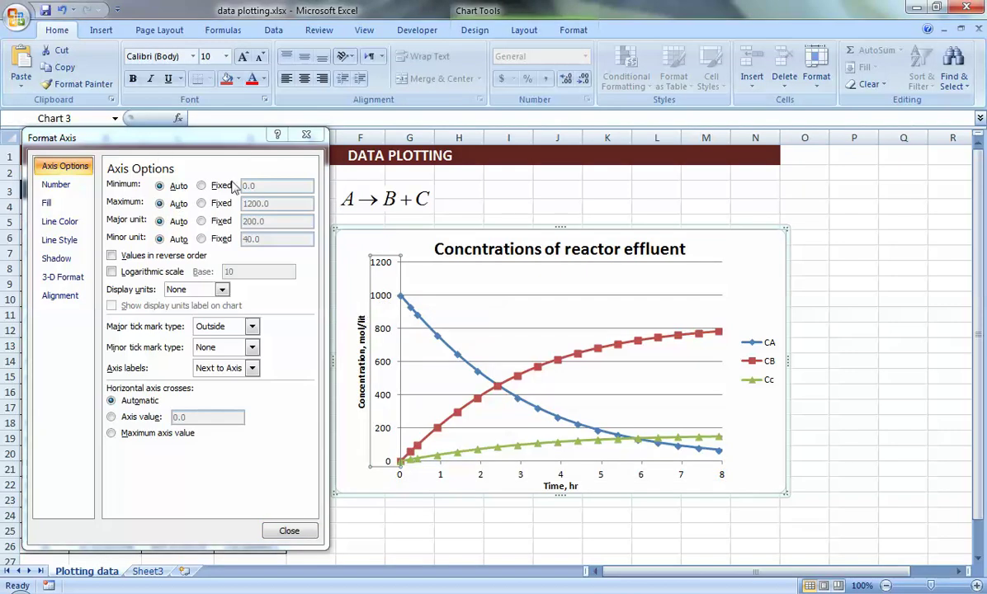
click(222, 205)
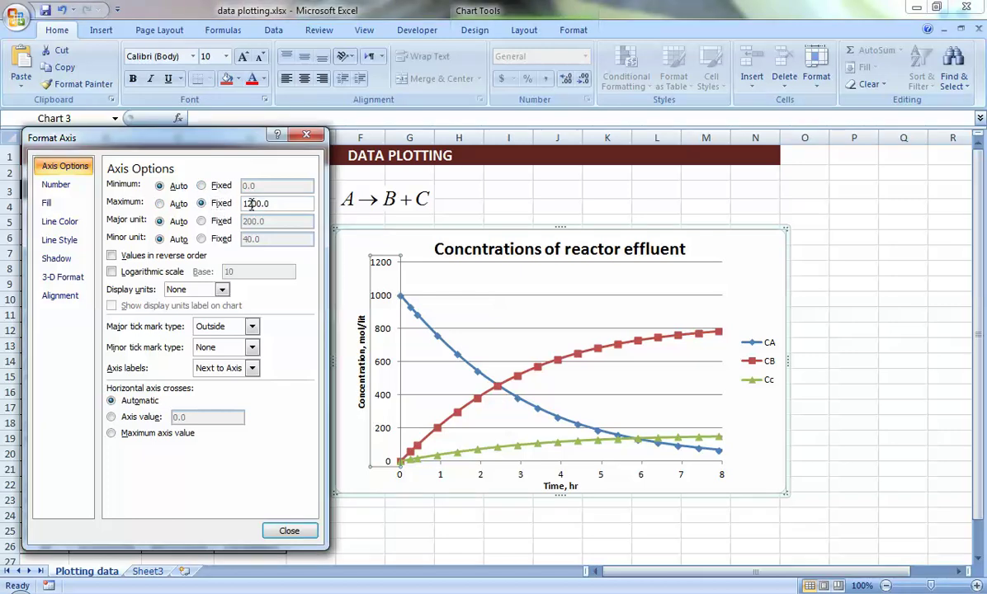
click(222, 203)
key(Up)
key(Up)
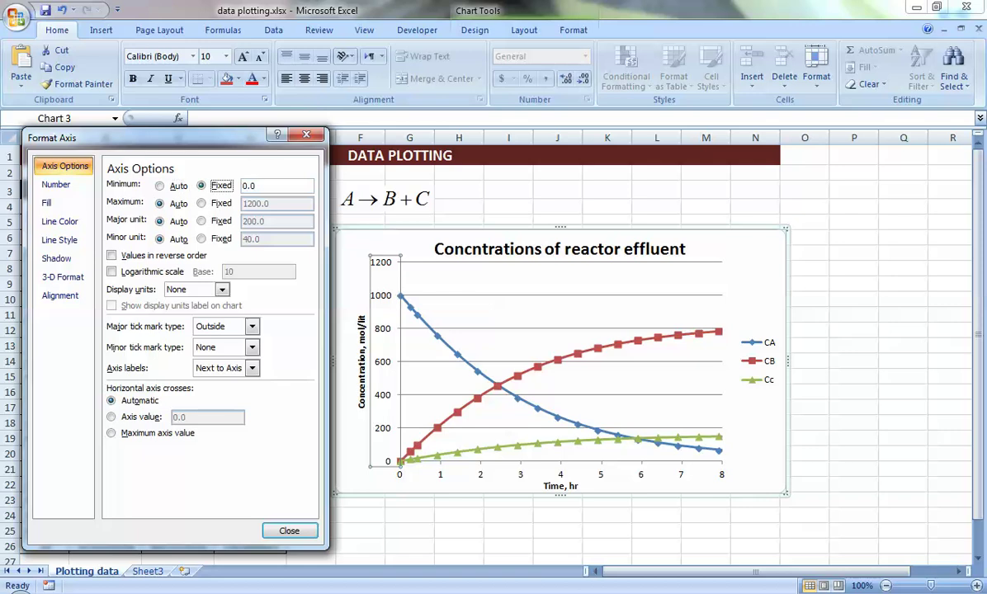
click(165, 183)
click(206, 203)
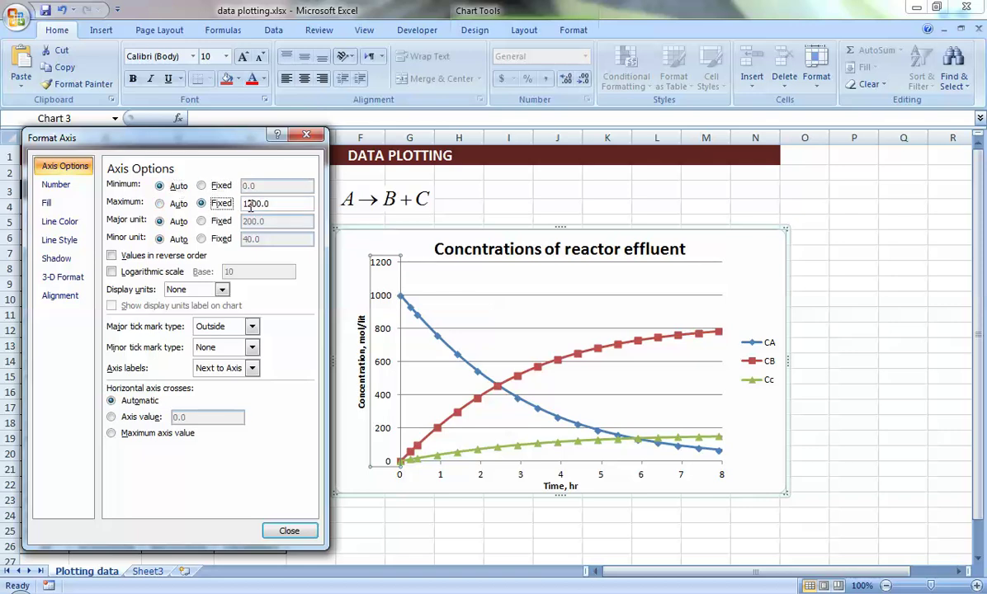
click(178, 222)
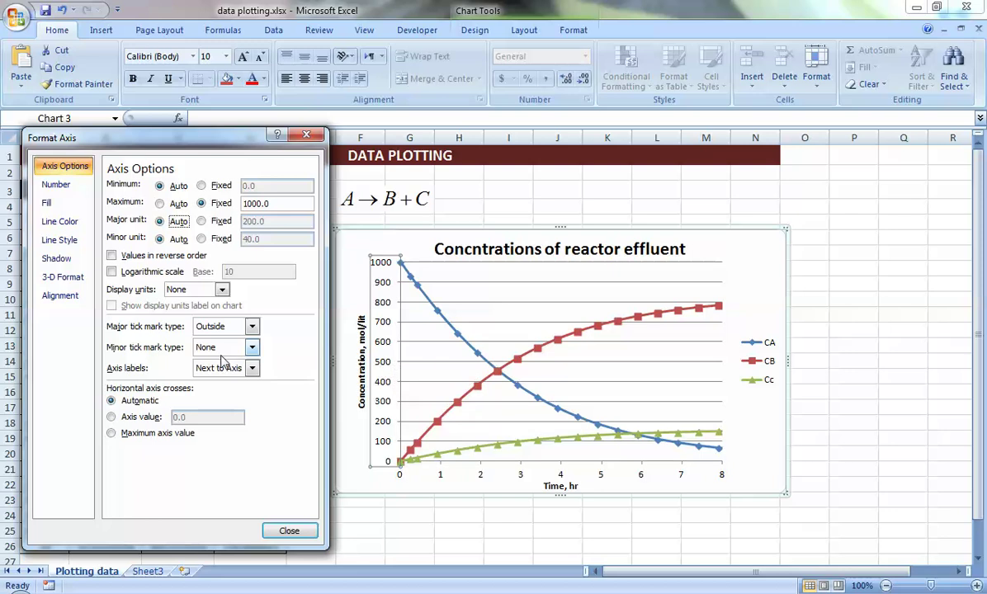
click(288, 532)
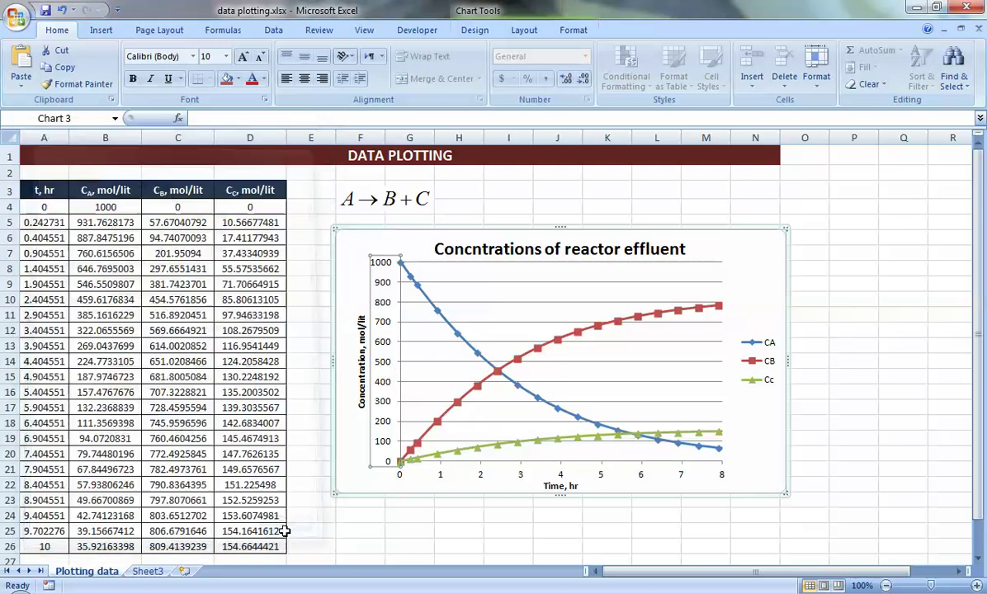
click(832, 295)
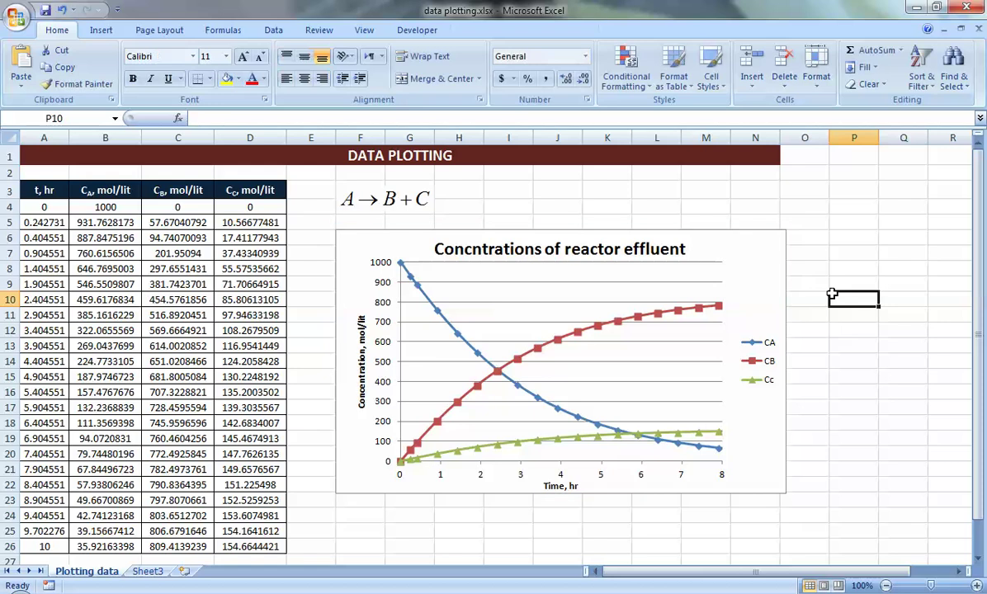
Set the time axis maximum to a fixed value of 10.
right_click(601, 475)
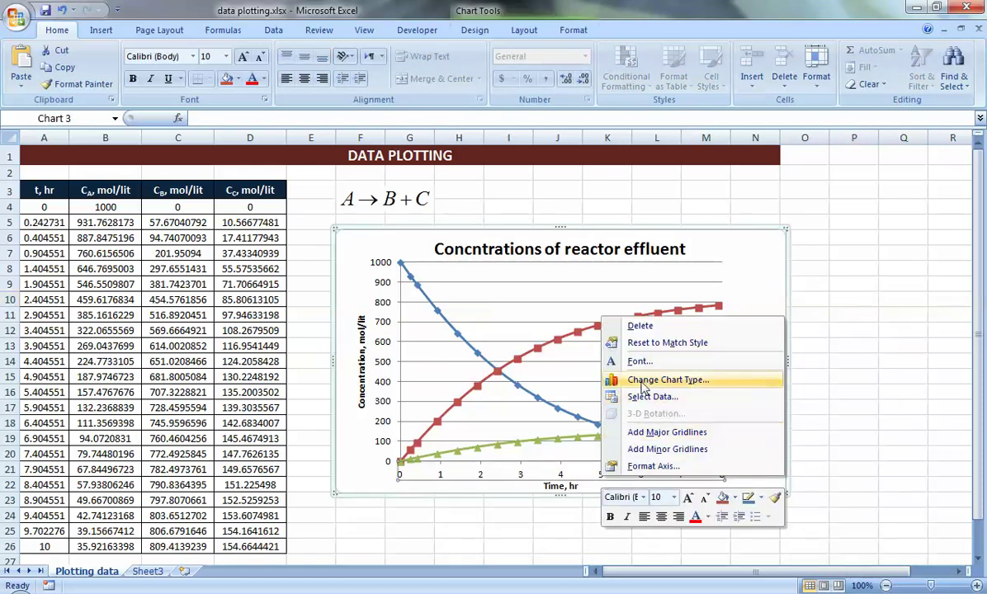
click(646, 467)
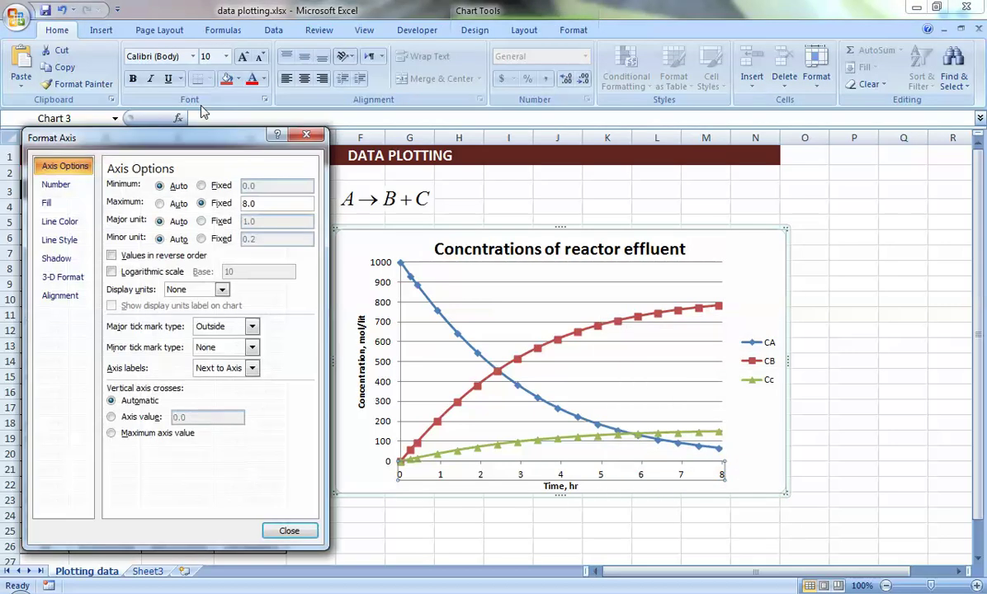
click(225, 205)
key(Tab)
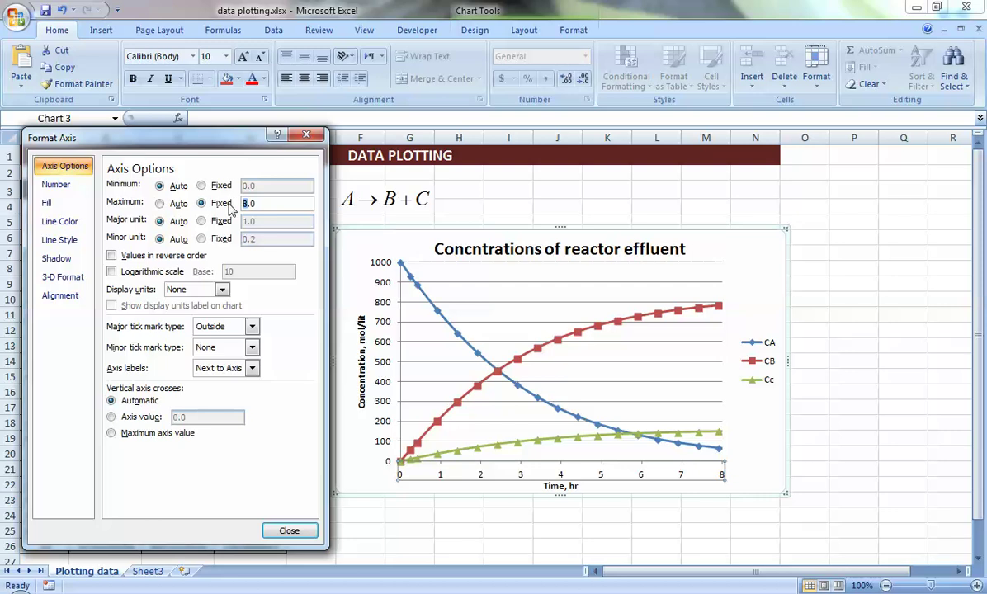
key(Return)
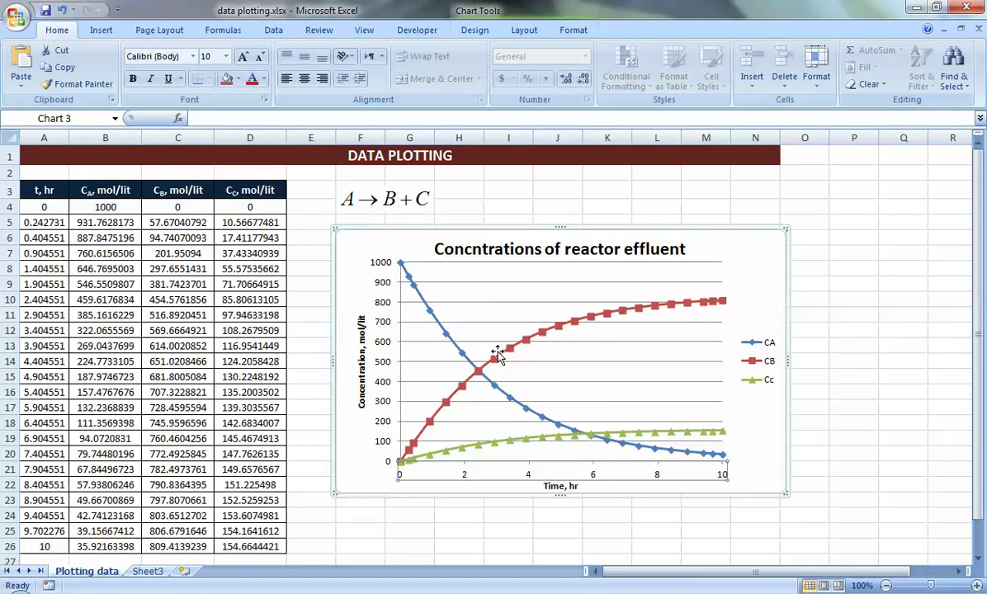
click(852, 434)
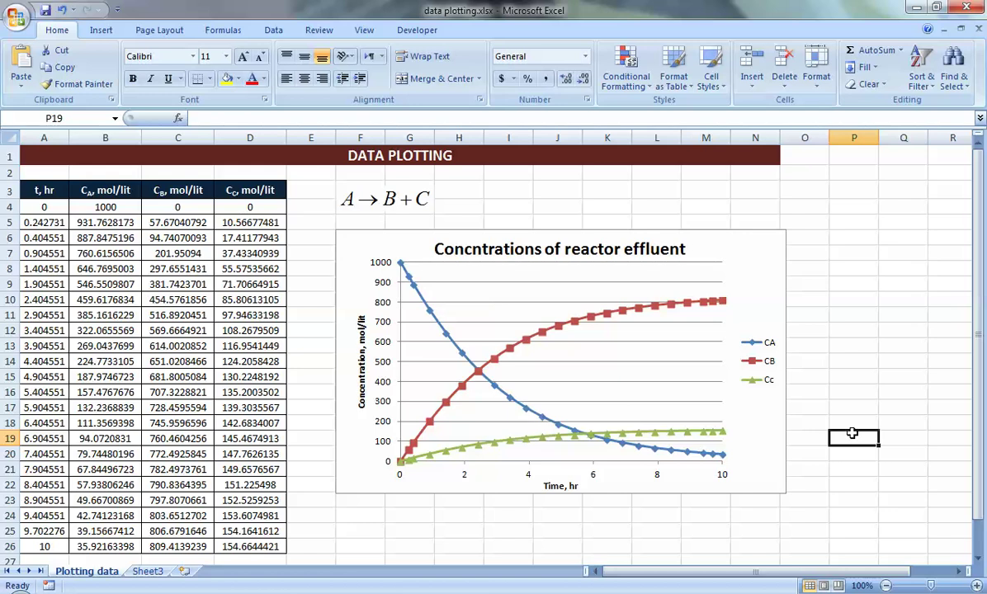
Add primary vertical major gridlines to the concentration chart.
click(420, 246)
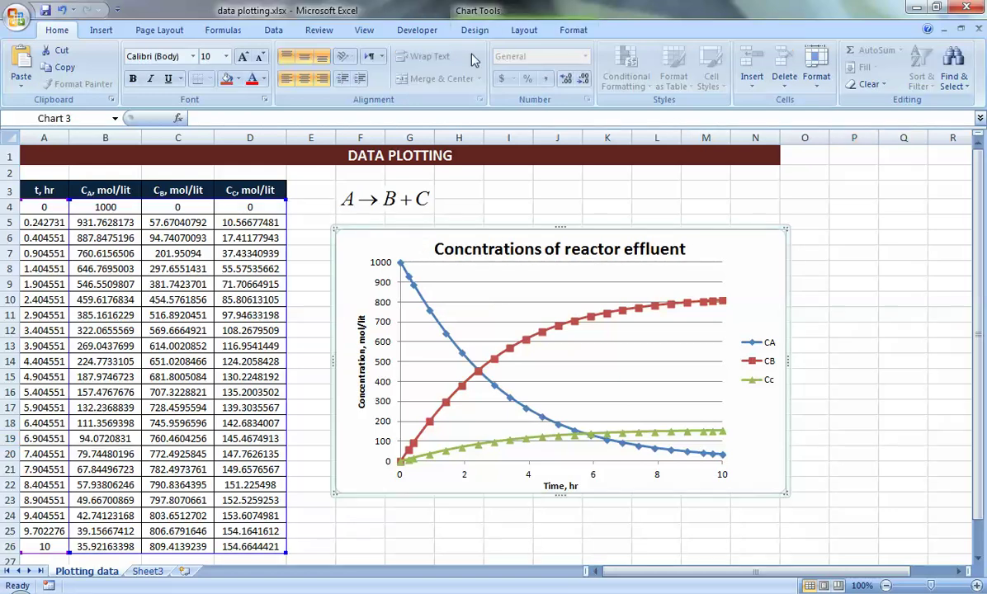
click(522, 29)
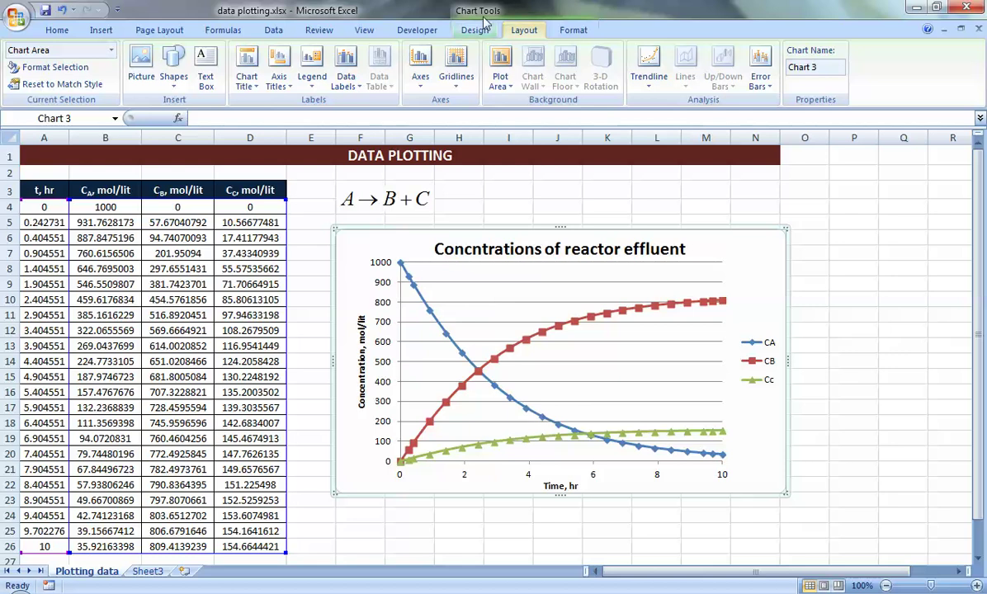
click(447, 76)
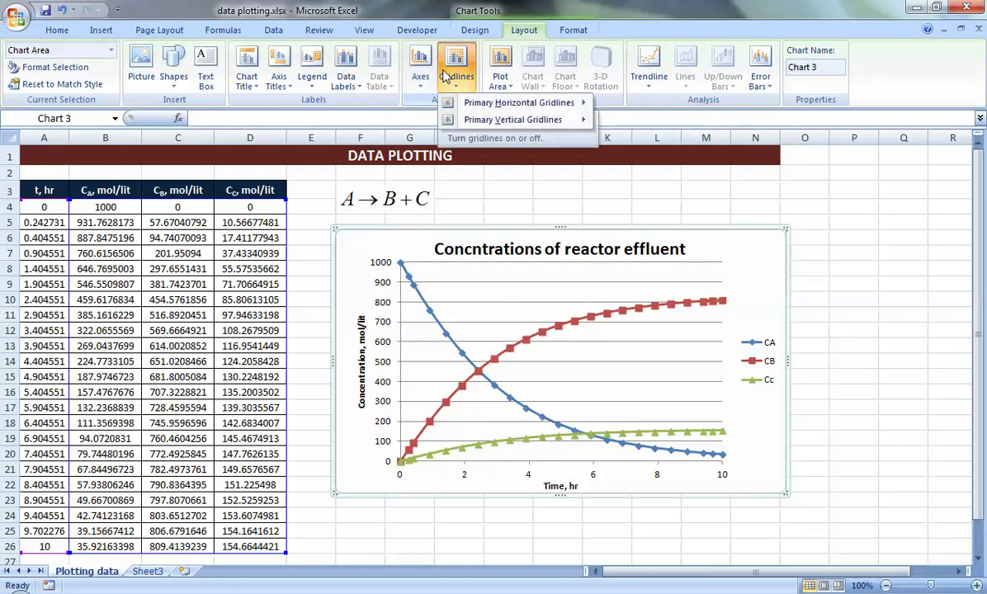
mouse_move(485, 108)
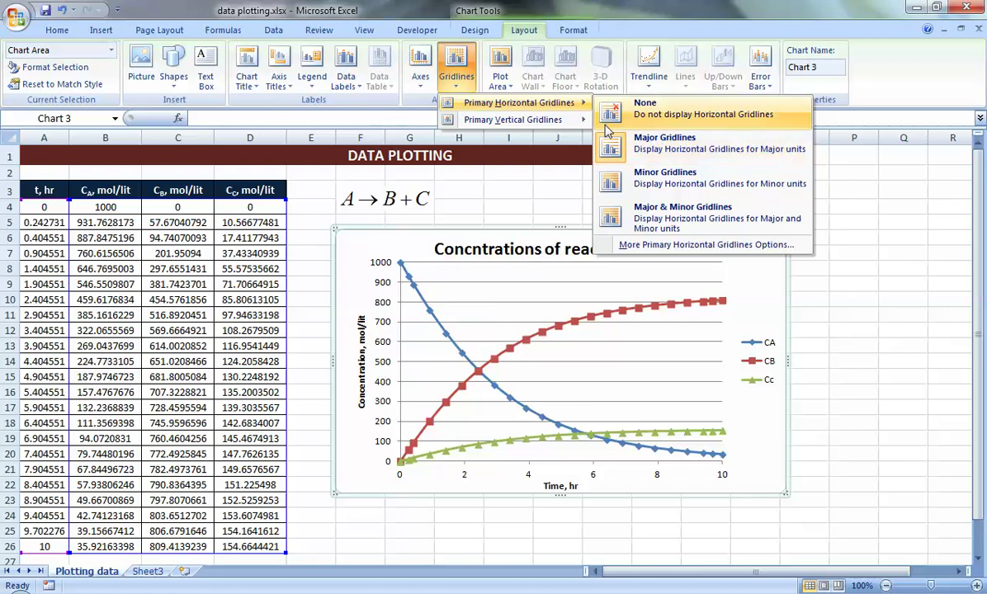
mouse_move(543, 119)
click(693, 168)
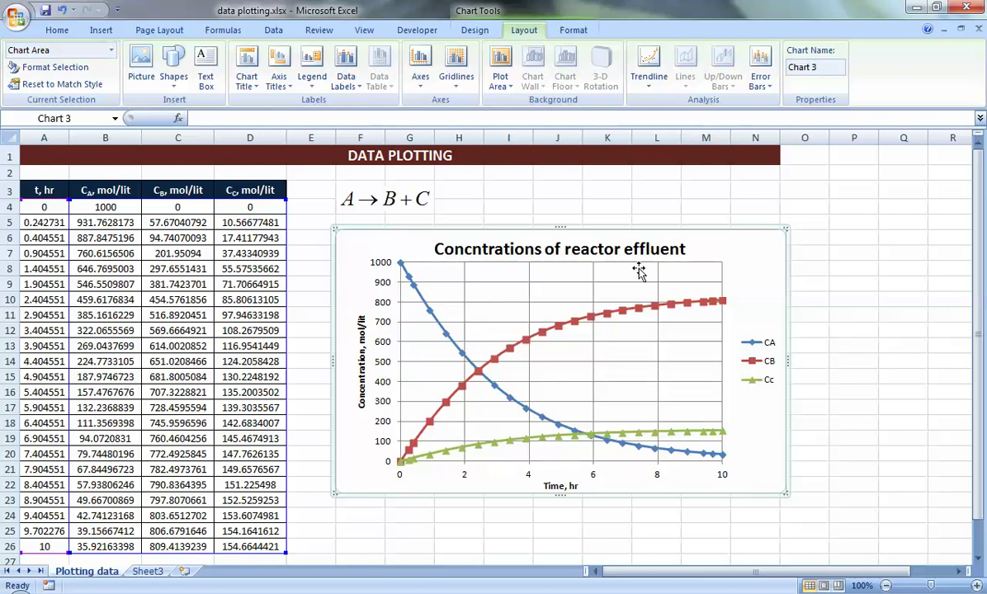
mouse_move(667, 312)
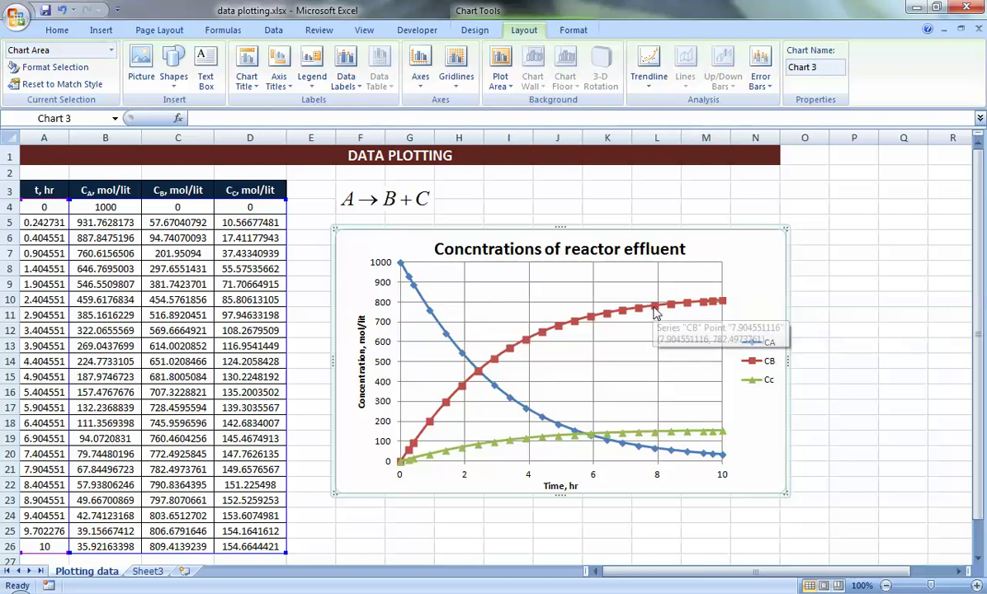
mouse_move(599, 322)
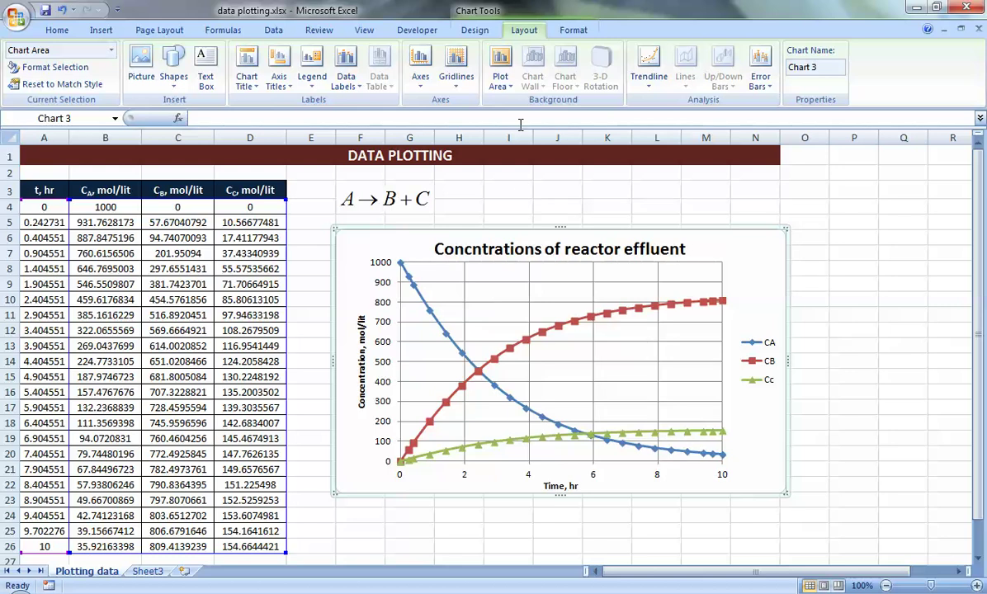
click(506, 76)
click(692, 154)
click(561, 201)
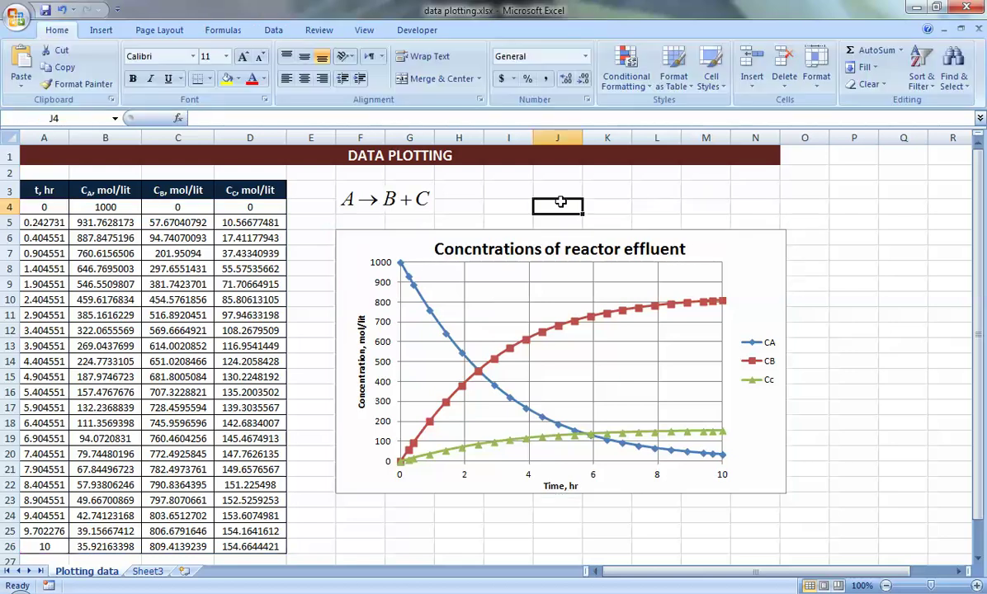